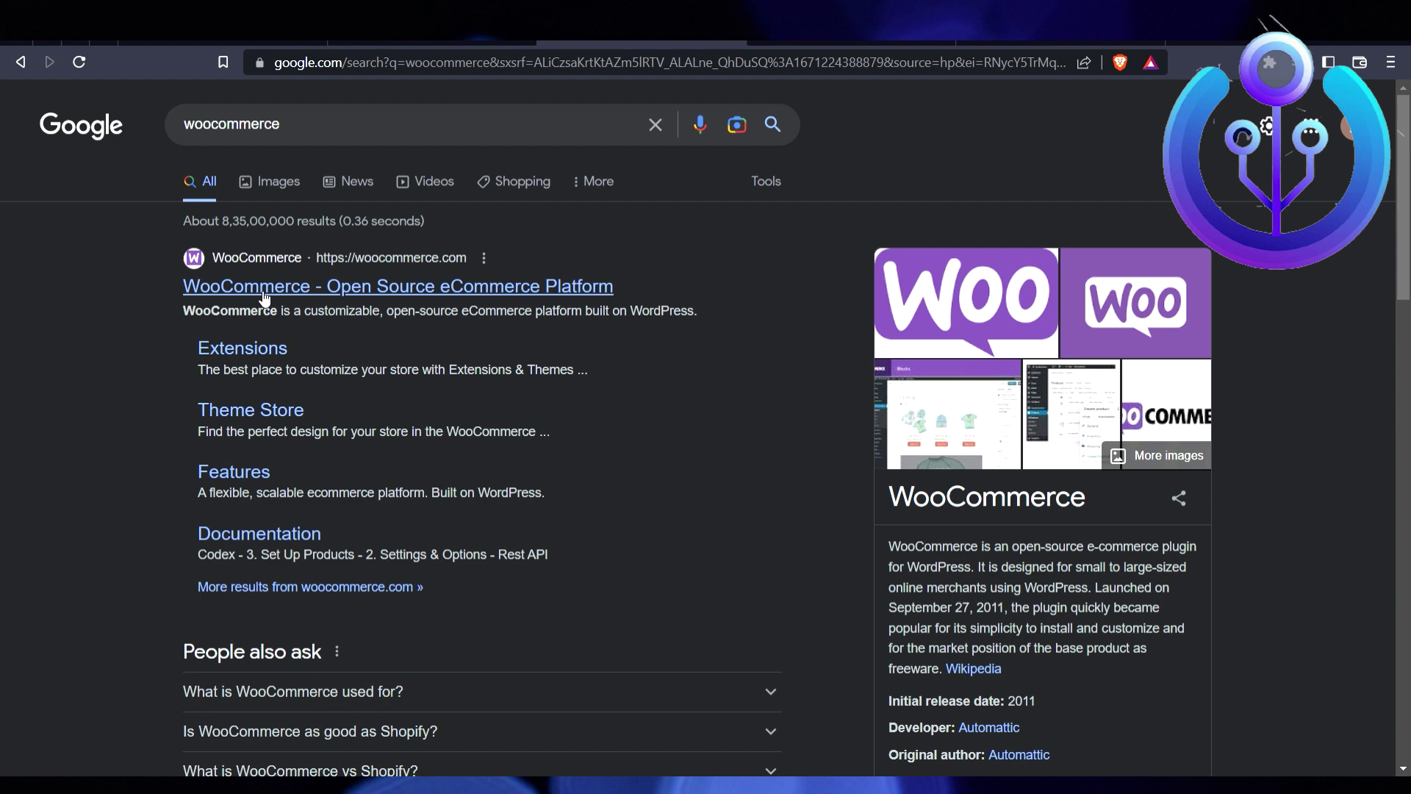
- Open the official WooCommerce site and choose to start a new store, reaching the sign-up form
{"action": "left_click", "coordinate": [296, 286]}
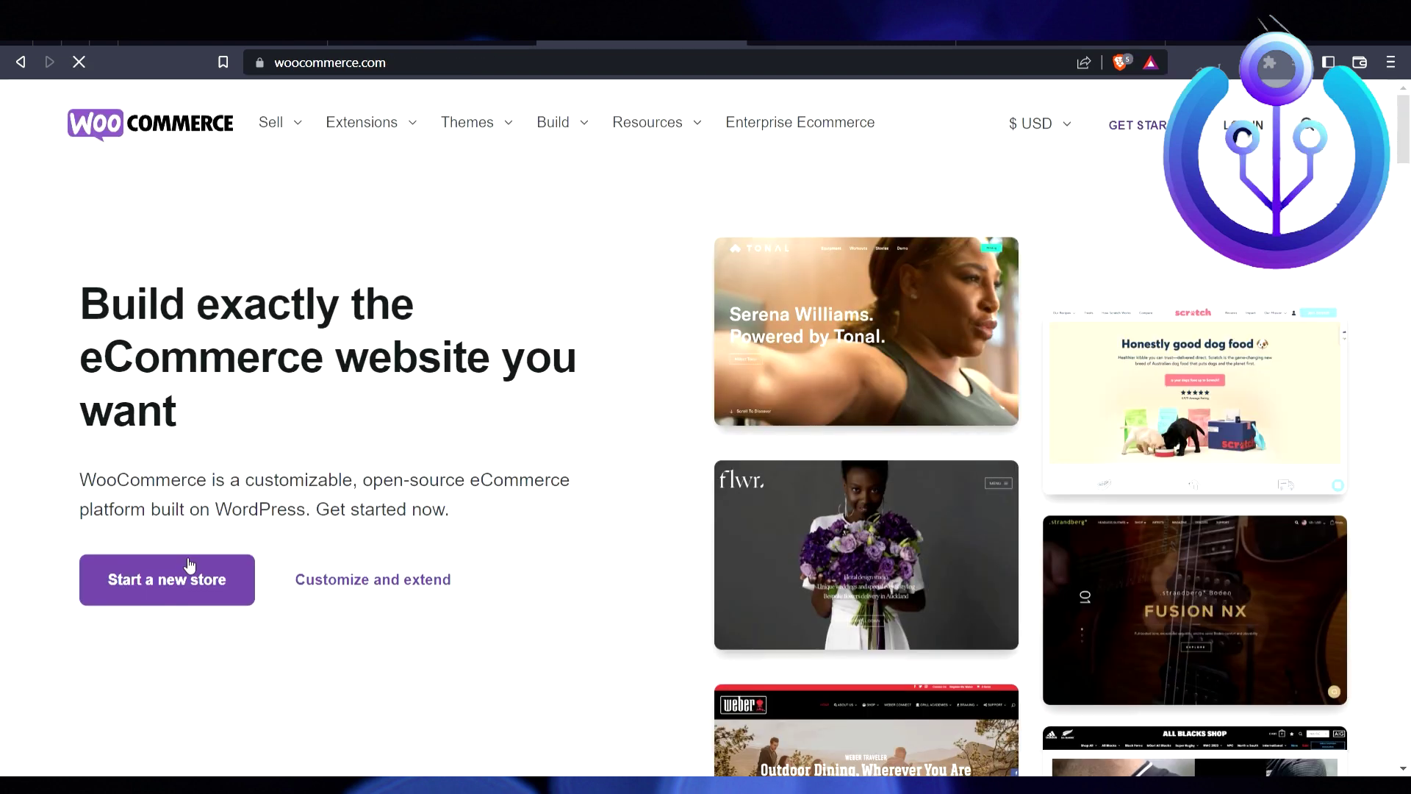
{"action": "scroll", "coordinate": [198, 529], "scroll_direction": "down", "scroll_amount": 3}
{"action": "left_click", "coordinate": [206, 383]}
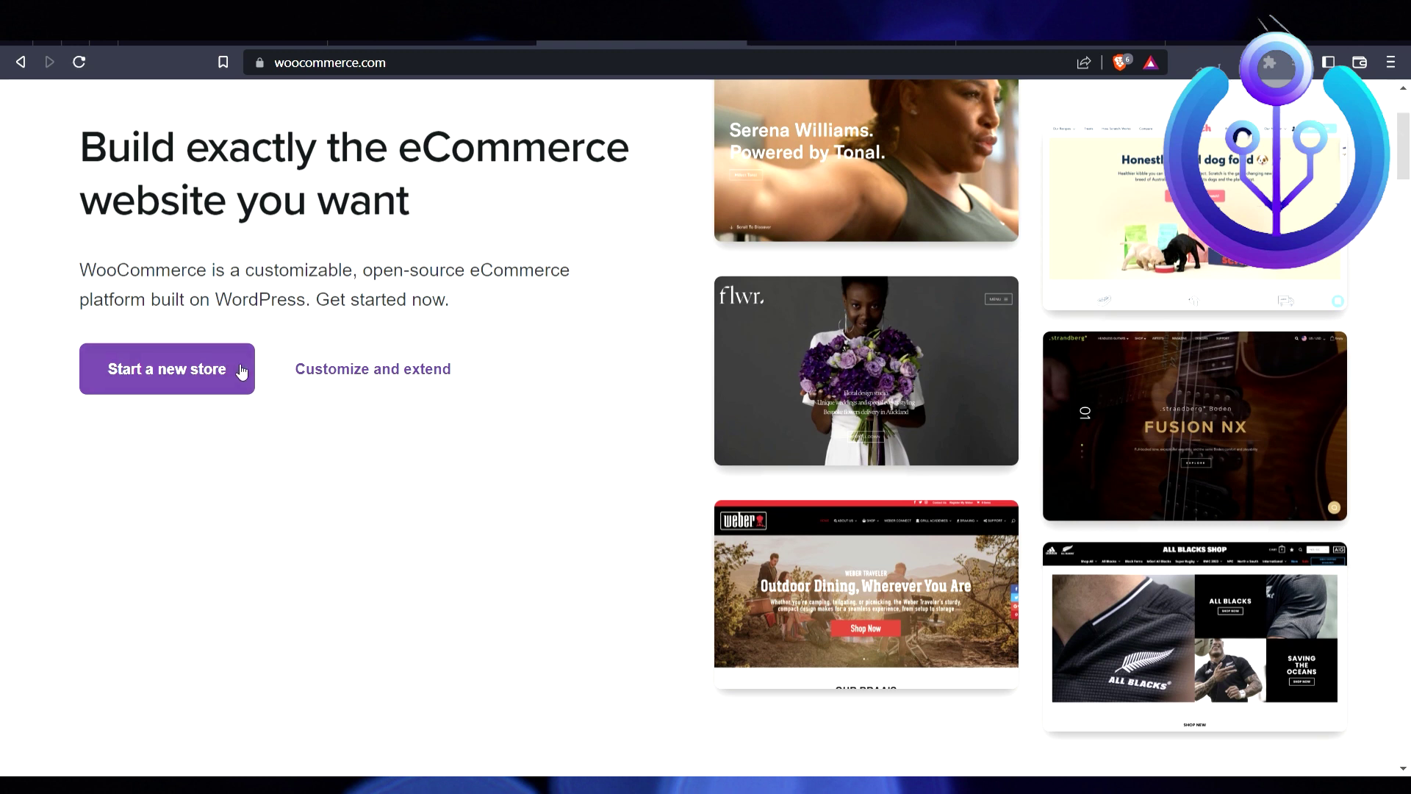
{"action": "left_click", "coordinate": [174, 388]}
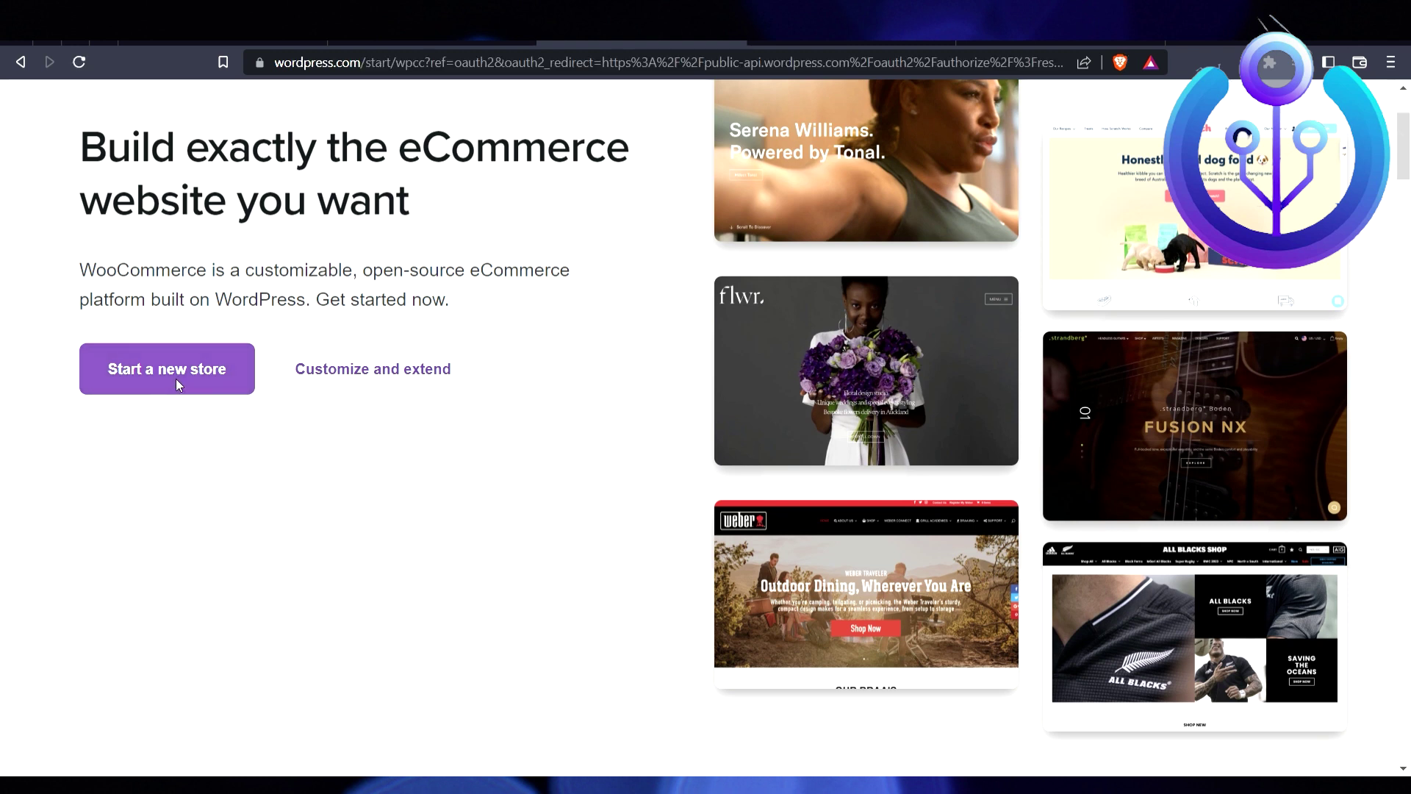
{"action": "left_click", "coordinate": [534, 371]}
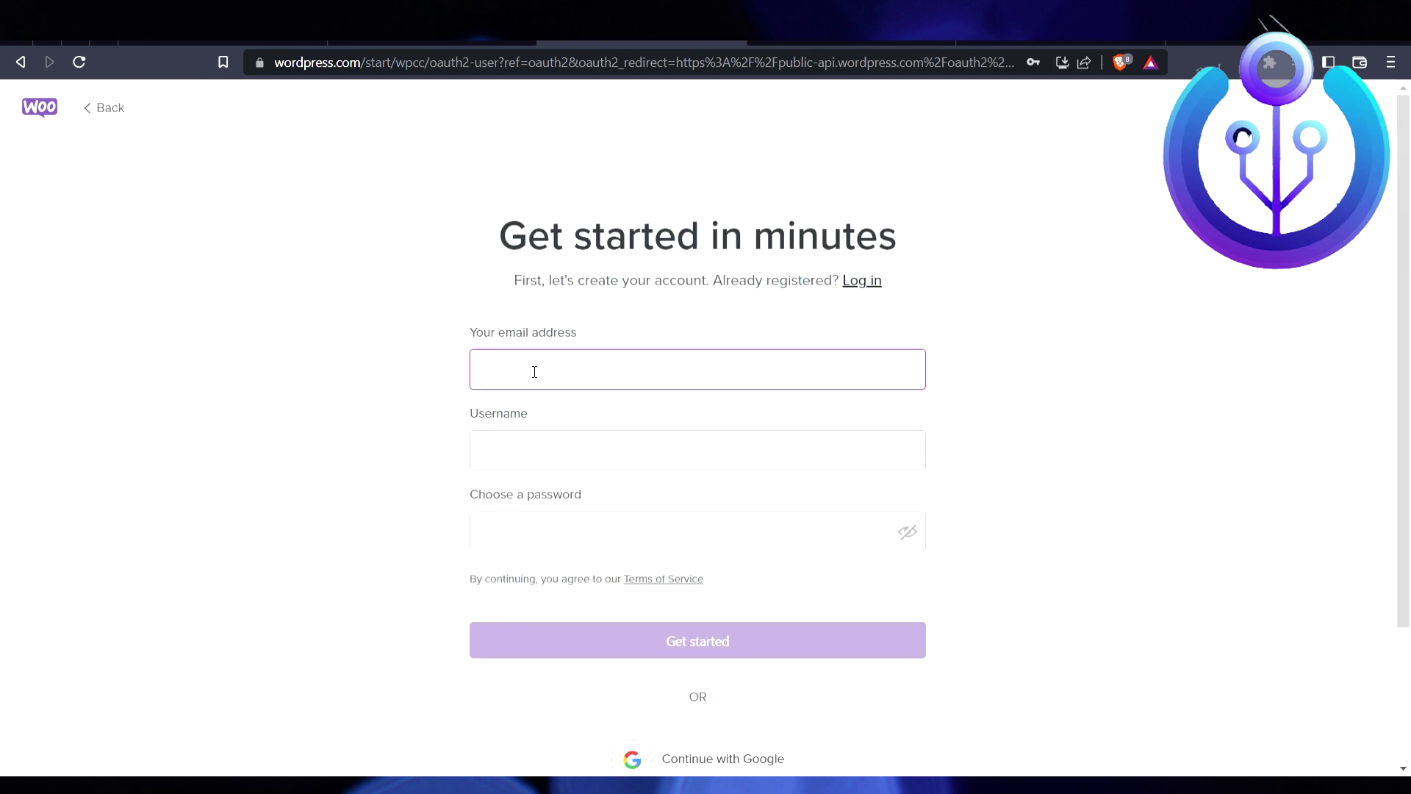
- Copy the temporary email address from the inbox tab and paste it into the Email field
{"action": "left_click", "coordinate": [1060, 42]}
{"action": "left_click", "coordinate": [886, 269]}
{"action": "left_click", "coordinate": [850, 42]}
{"action": "left_click", "coordinate": [632, 42]}
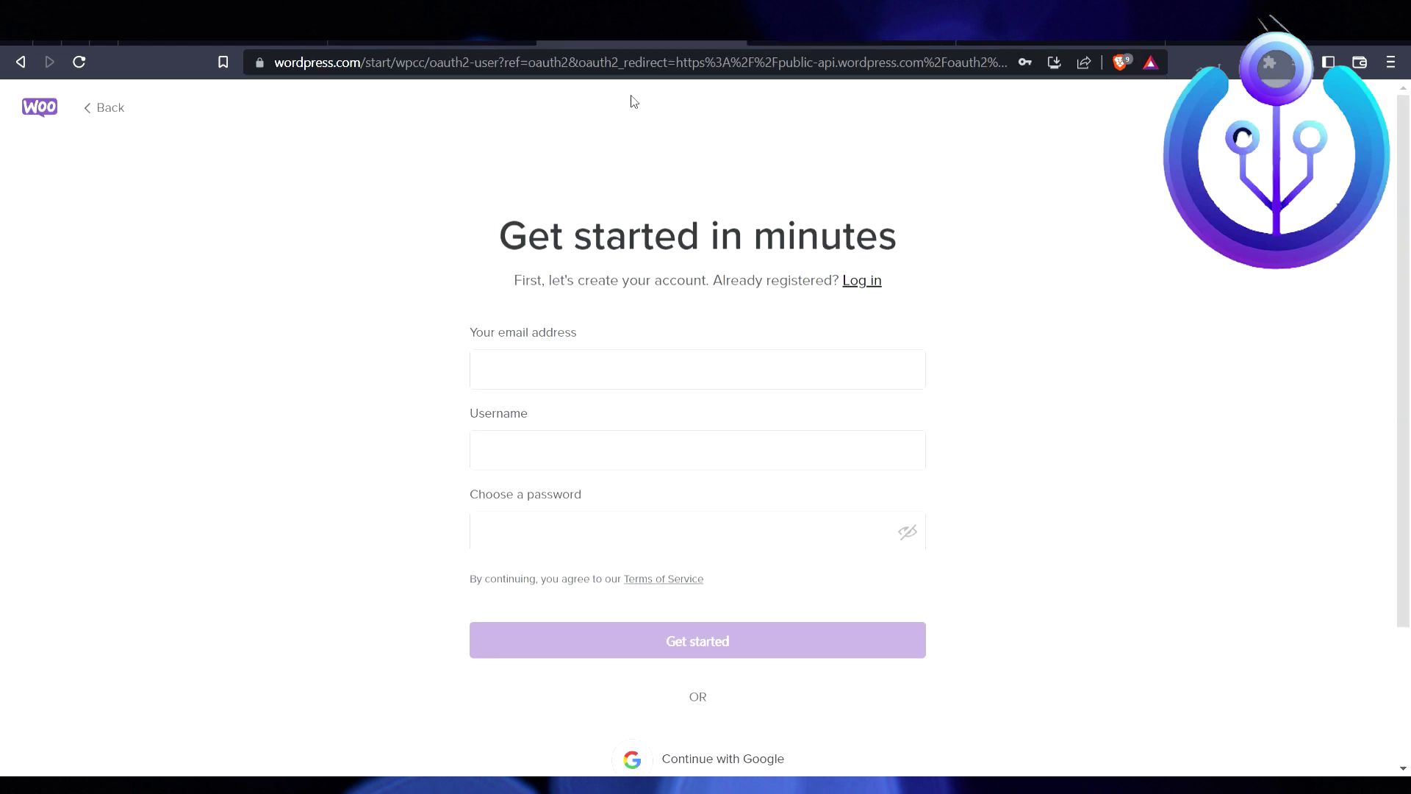
{"action": "left_click", "coordinate": [615, 383]}
{"action": "key", "text": "ctrl+v"}
- Set the username to the email without its domain, enter a password, and submit the form
{"action": "left_click", "coordinate": [567, 451]}
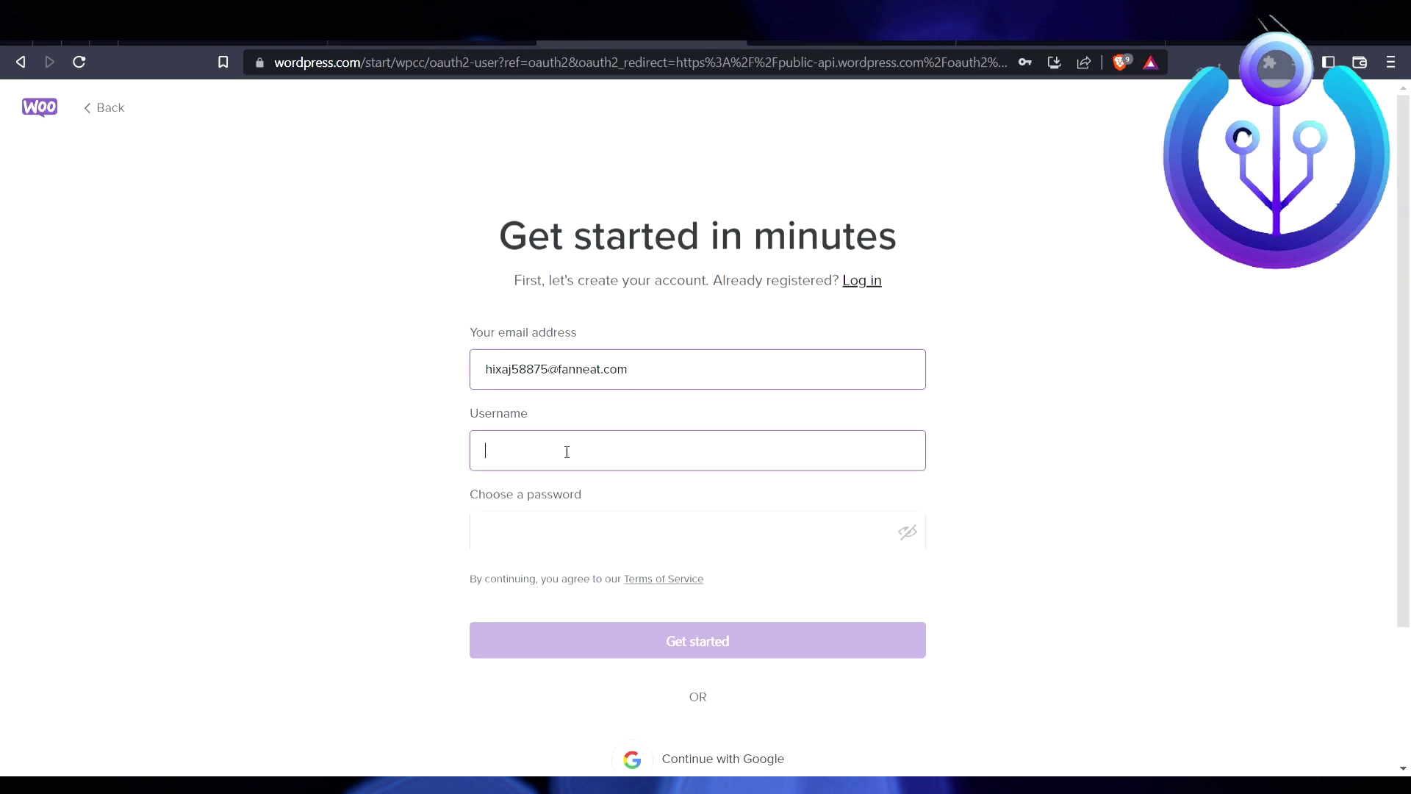
{"action": "key", "text": "ctrl+v"}
{"action": "left_click_drag", "start_coordinate": [630, 457], "coordinate": [552, 454]}
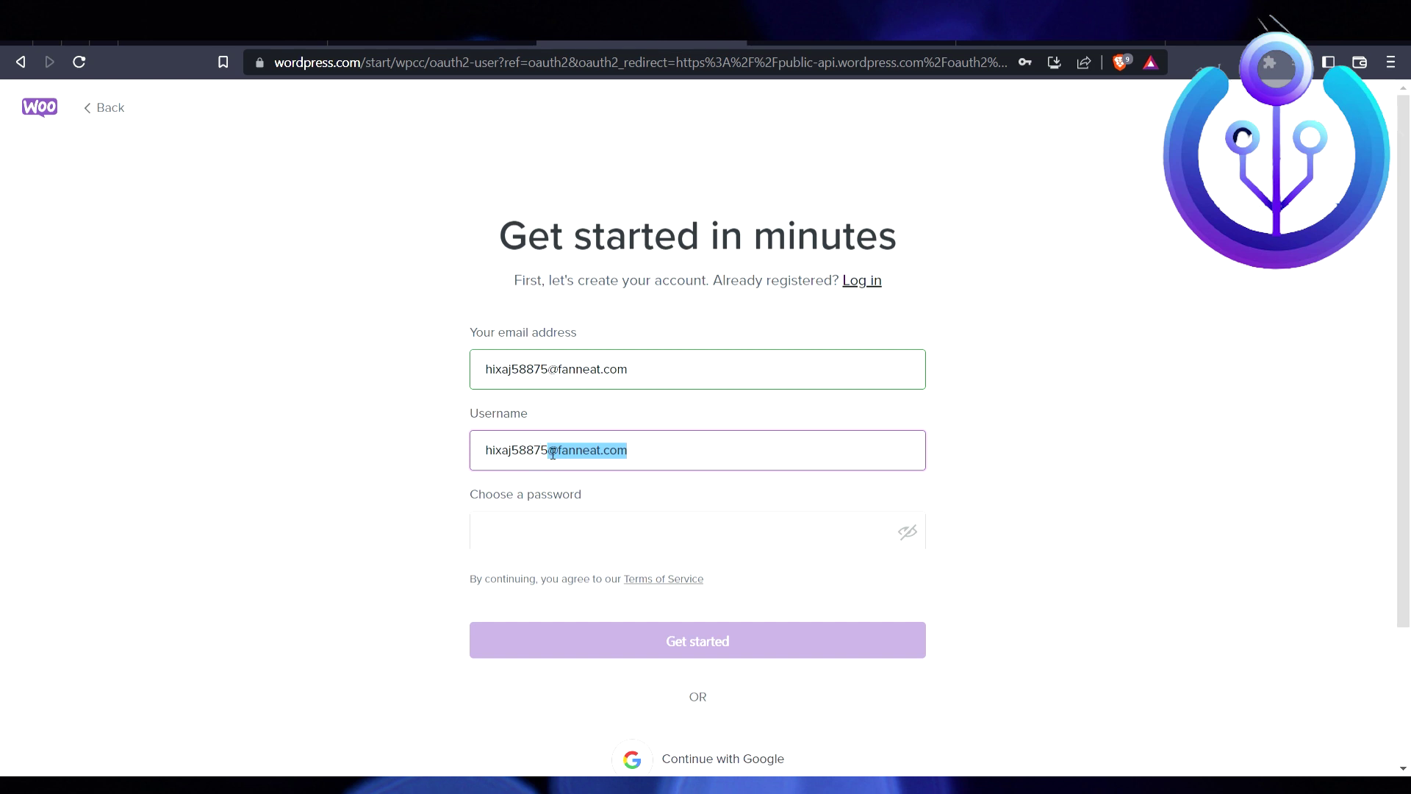
{"action": "key", "text": "BackSpace"}
{"action": "left_click", "coordinate": [561, 539]}
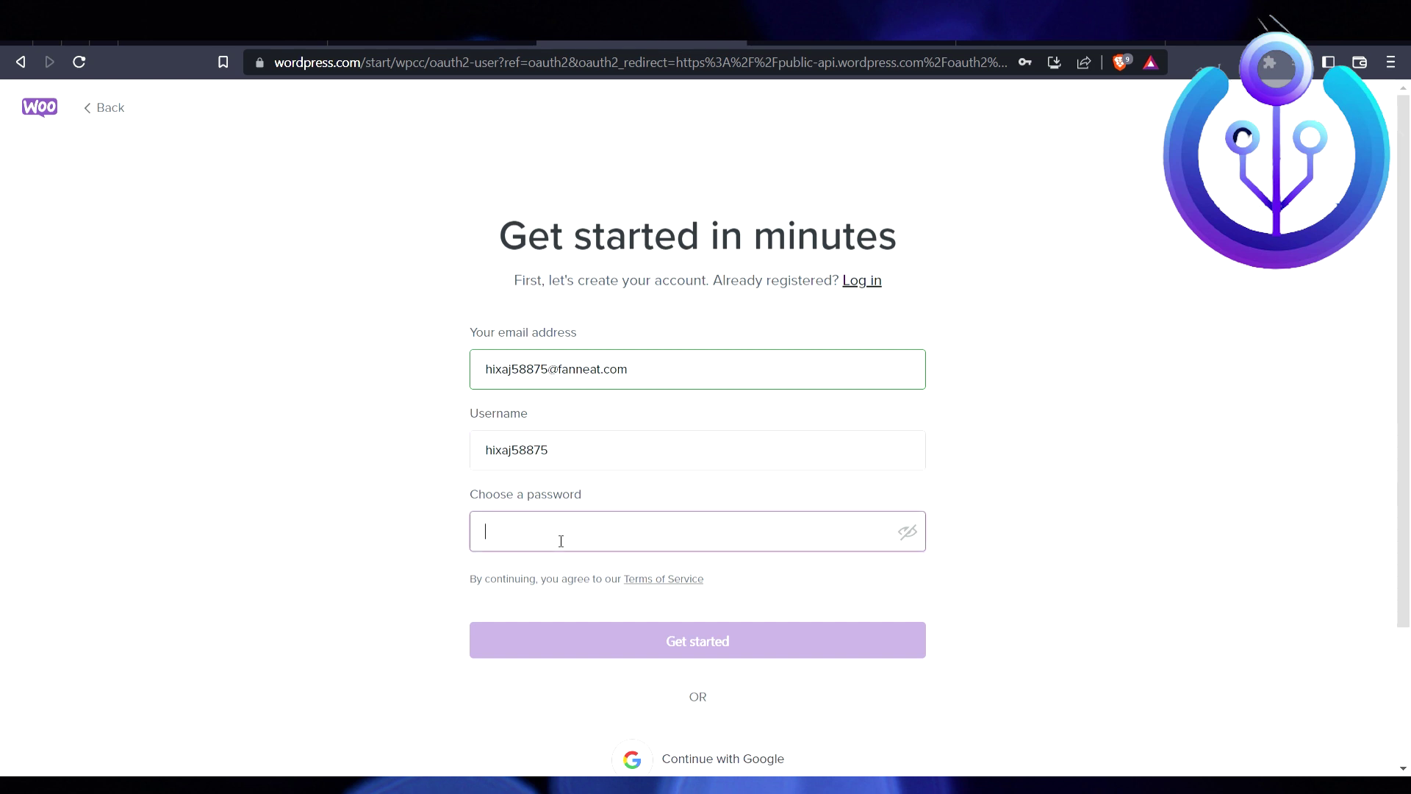
{"action": "type", "text": "••"}
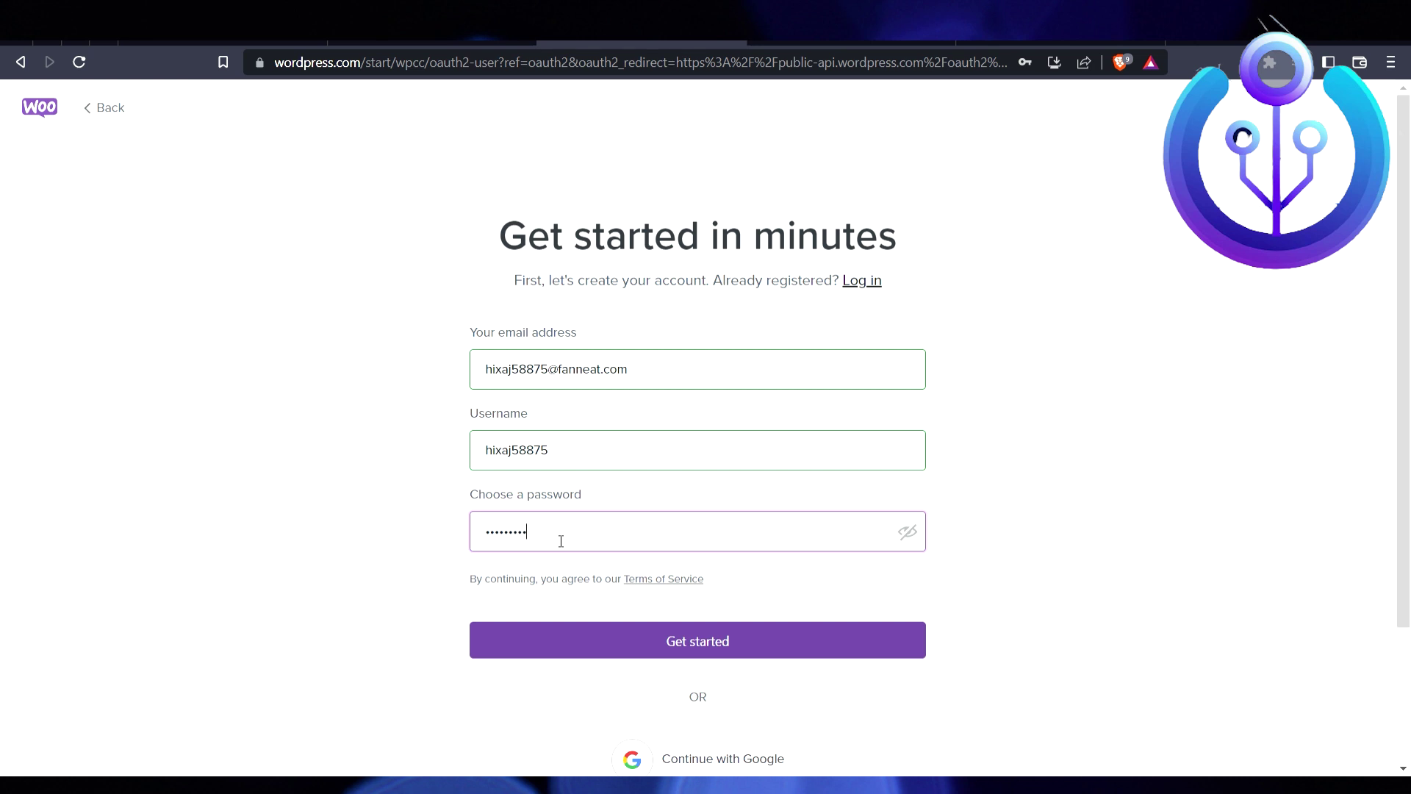
{"action": "left_click", "coordinate": [628, 642]}
- Try continuing sign-up with a Google account, then return to the Google search results
{"action": "scroll", "coordinate": [838, 595], "scroll_direction": "down", "scroll_amount": 2}
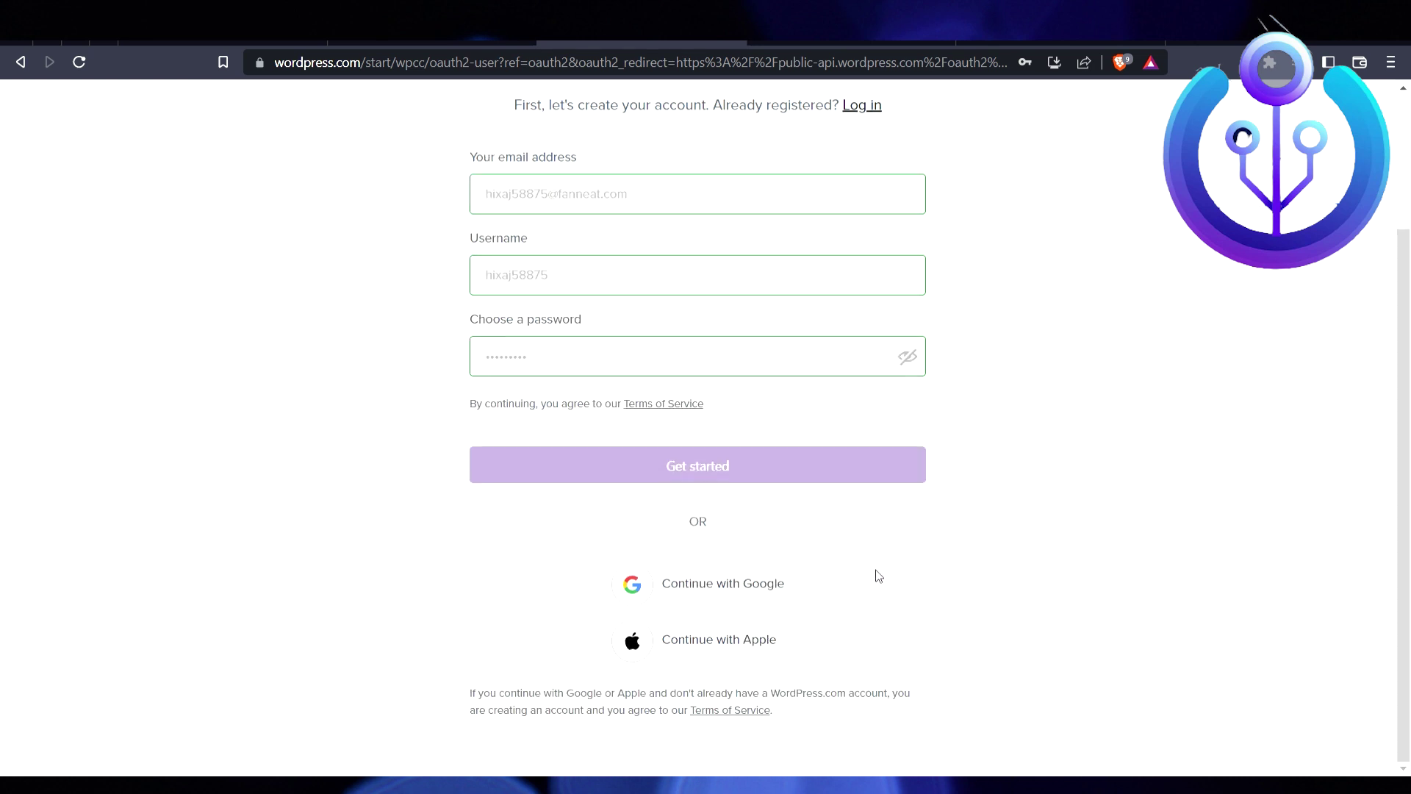
{"action": "scroll", "coordinate": [639, 559], "scroll_direction": "down", "scroll_amount": 2}
{"action": "left_click", "coordinate": [637, 587]}
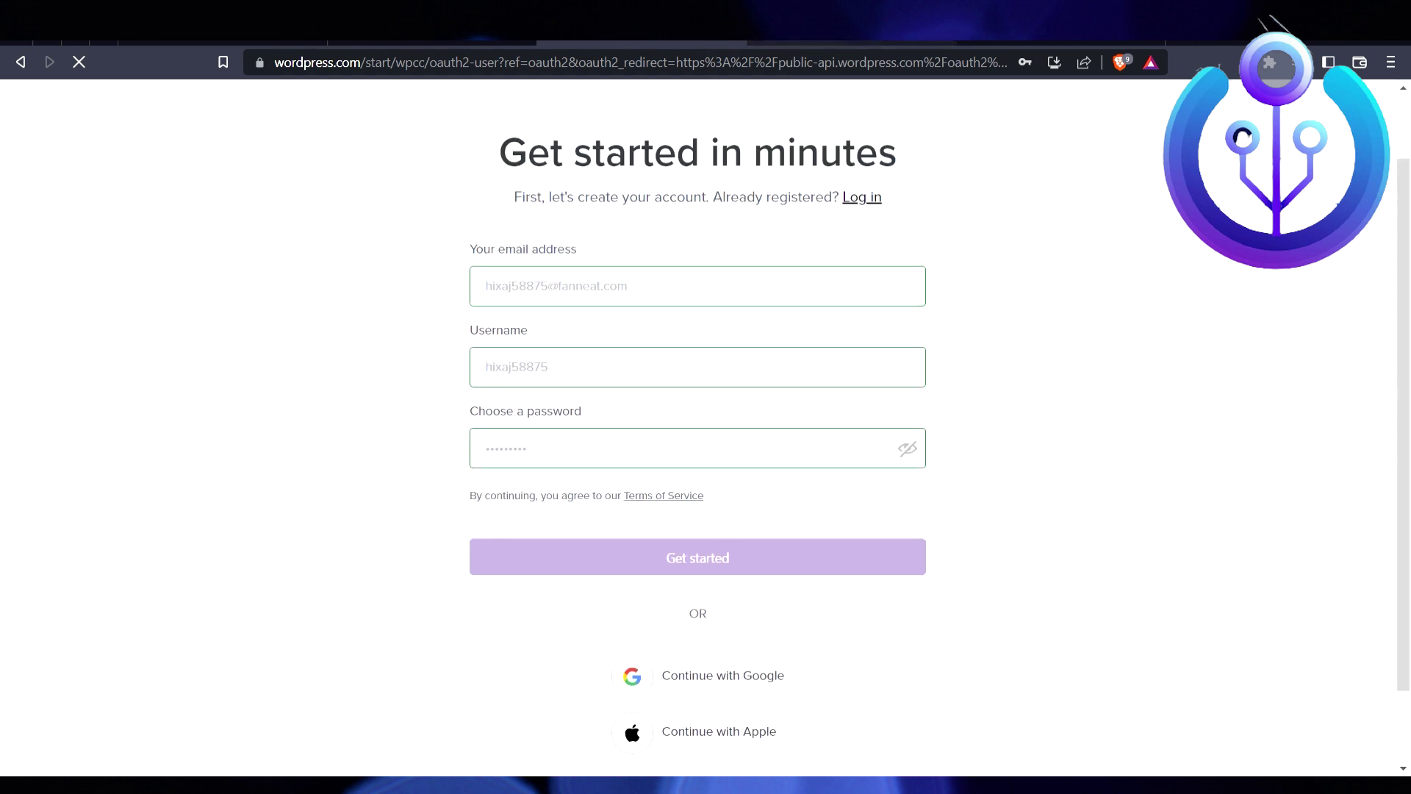
{"action": "key", "text": "alt+Left"}
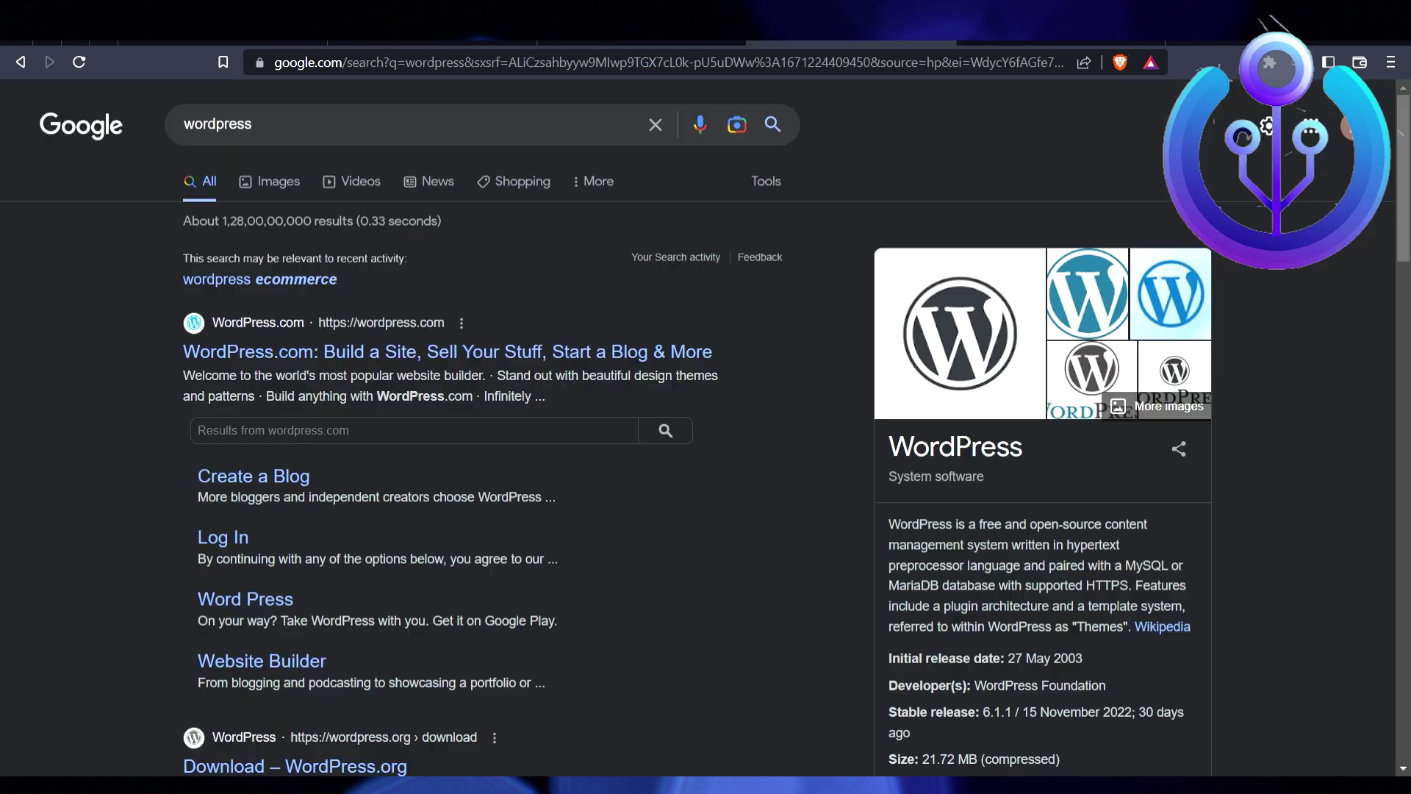
- Open WordPress.com from the search results, go to My Site, and begin creating a new site
{"action": "left_click", "coordinate": [355, 351]}
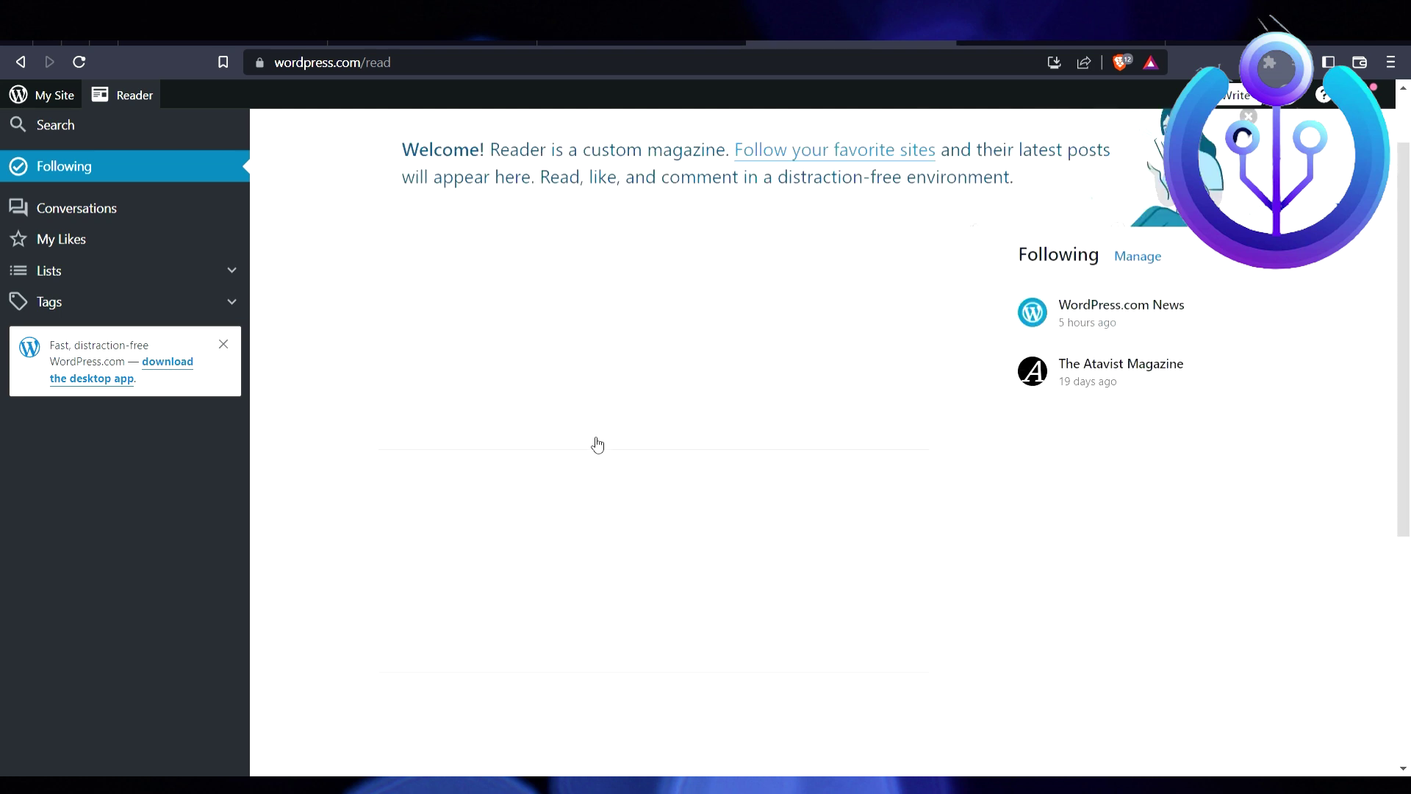
{"action": "scroll", "coordinate": [757, 478], "scroll_direction": "down", "scroll_amount": 1}
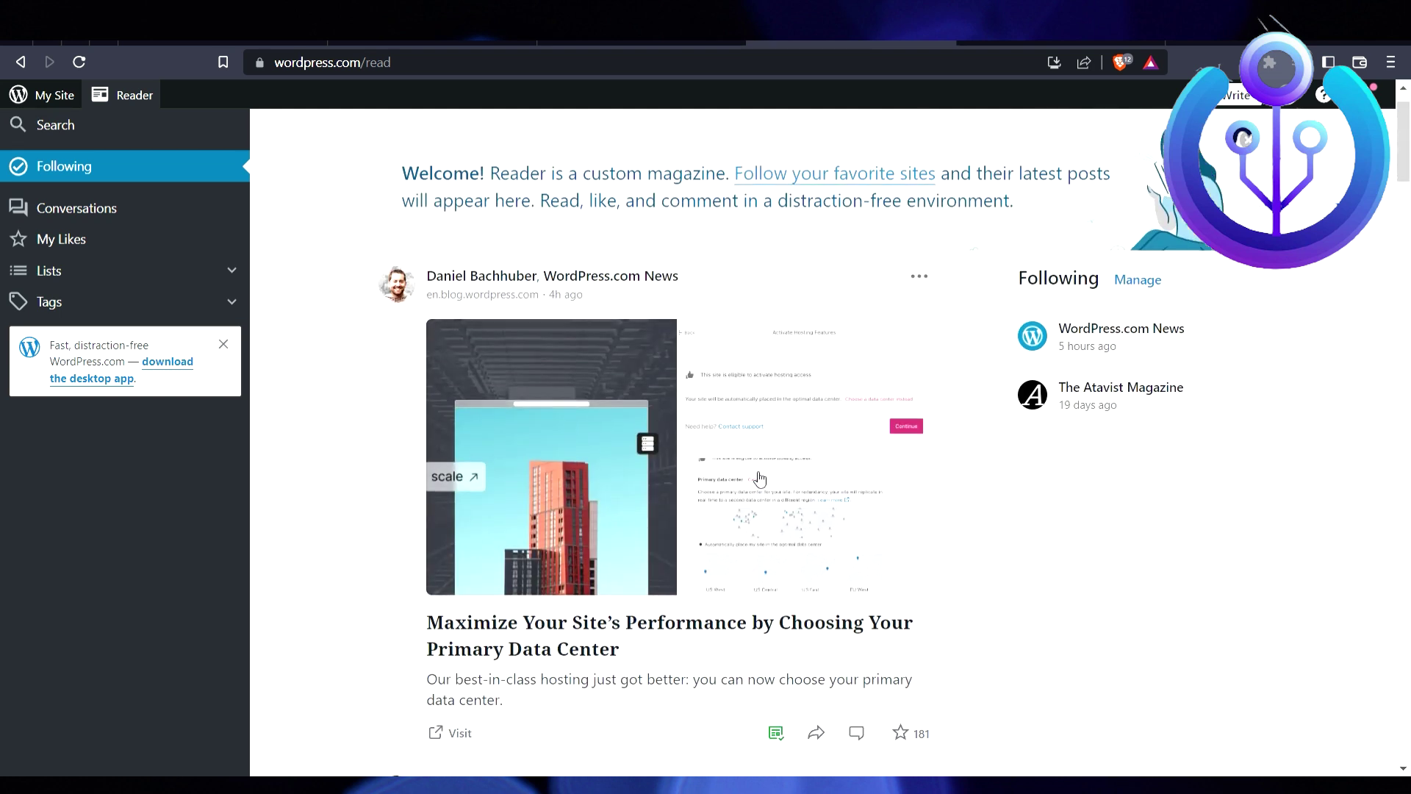
{"action": "scroll", "coordinate": [757, 478], "scroll_direction": "up", "scroll_amount": 1}
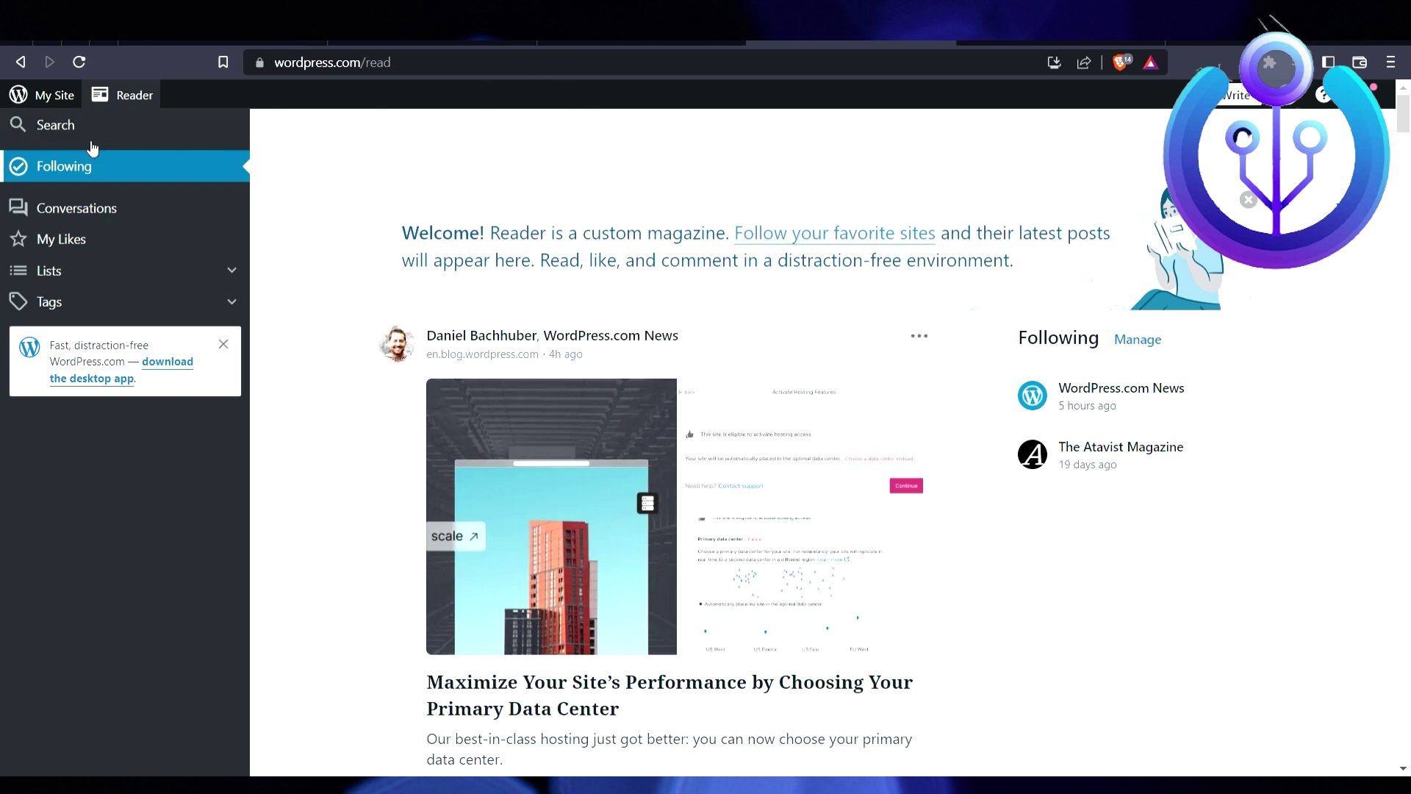
{"action": "left_click", "coordinate": [59, 96]}
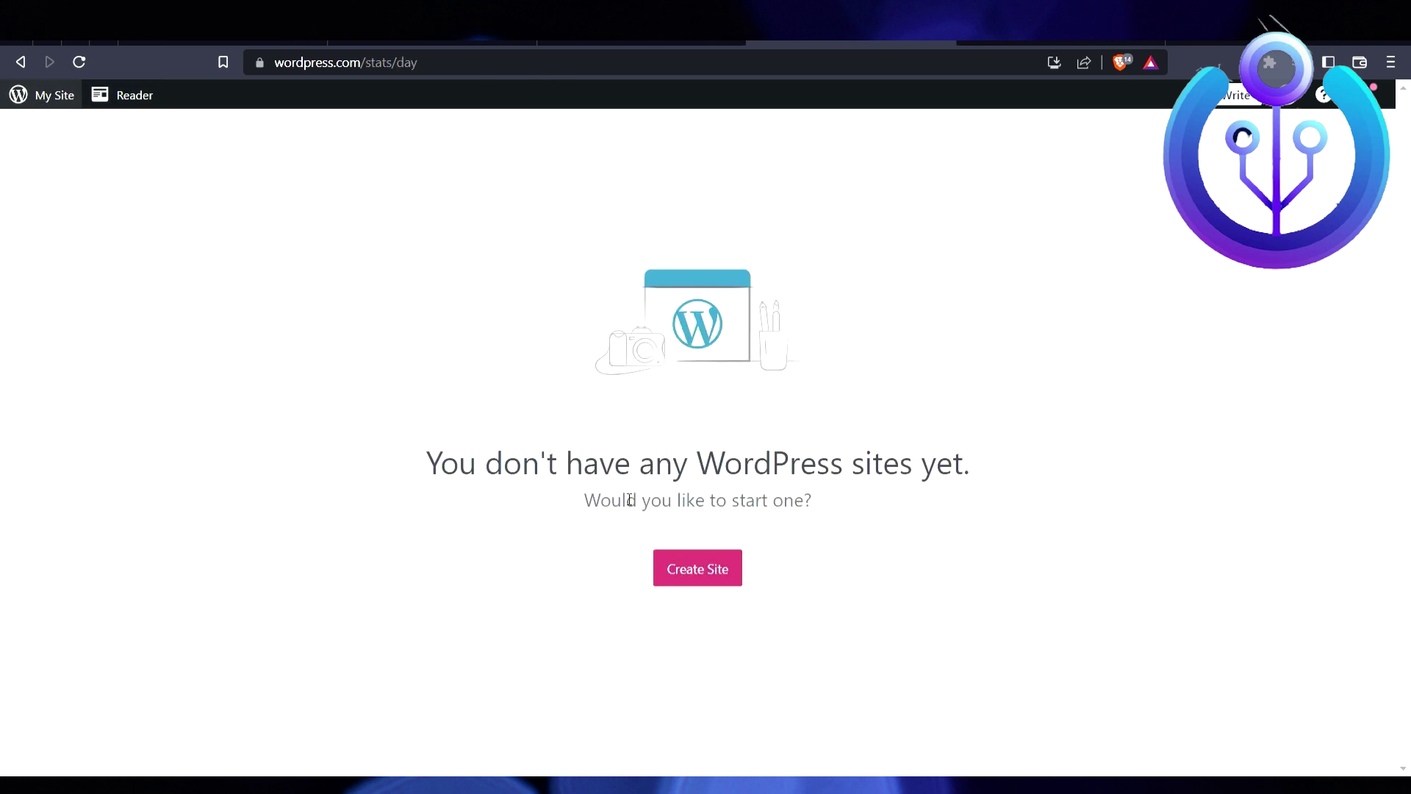
{"action": "left_click", "coordinate": [686, 581]}
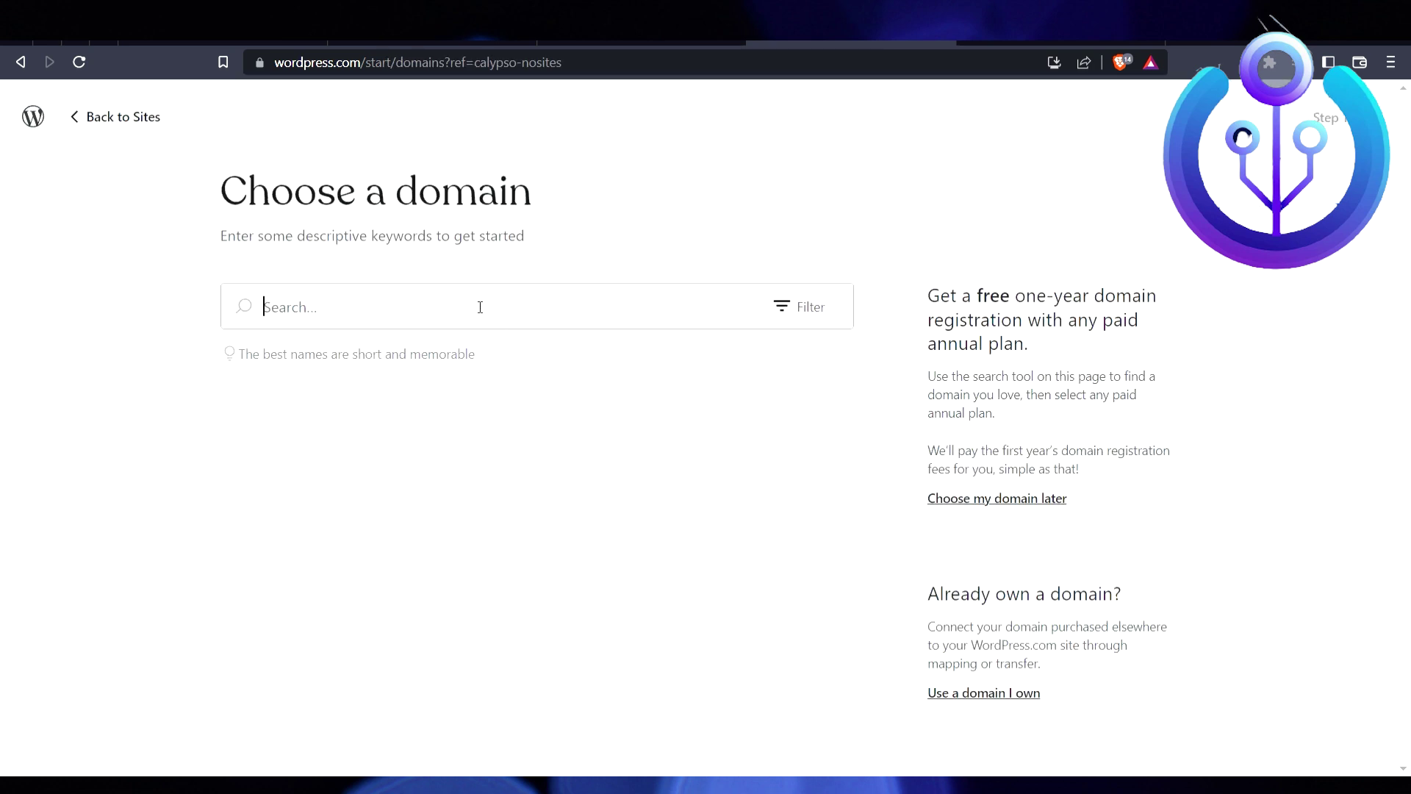
- Search for a 'shop.com' domain, then choose the domain later and start with a free site
{"action": "type", "text": "sh"}
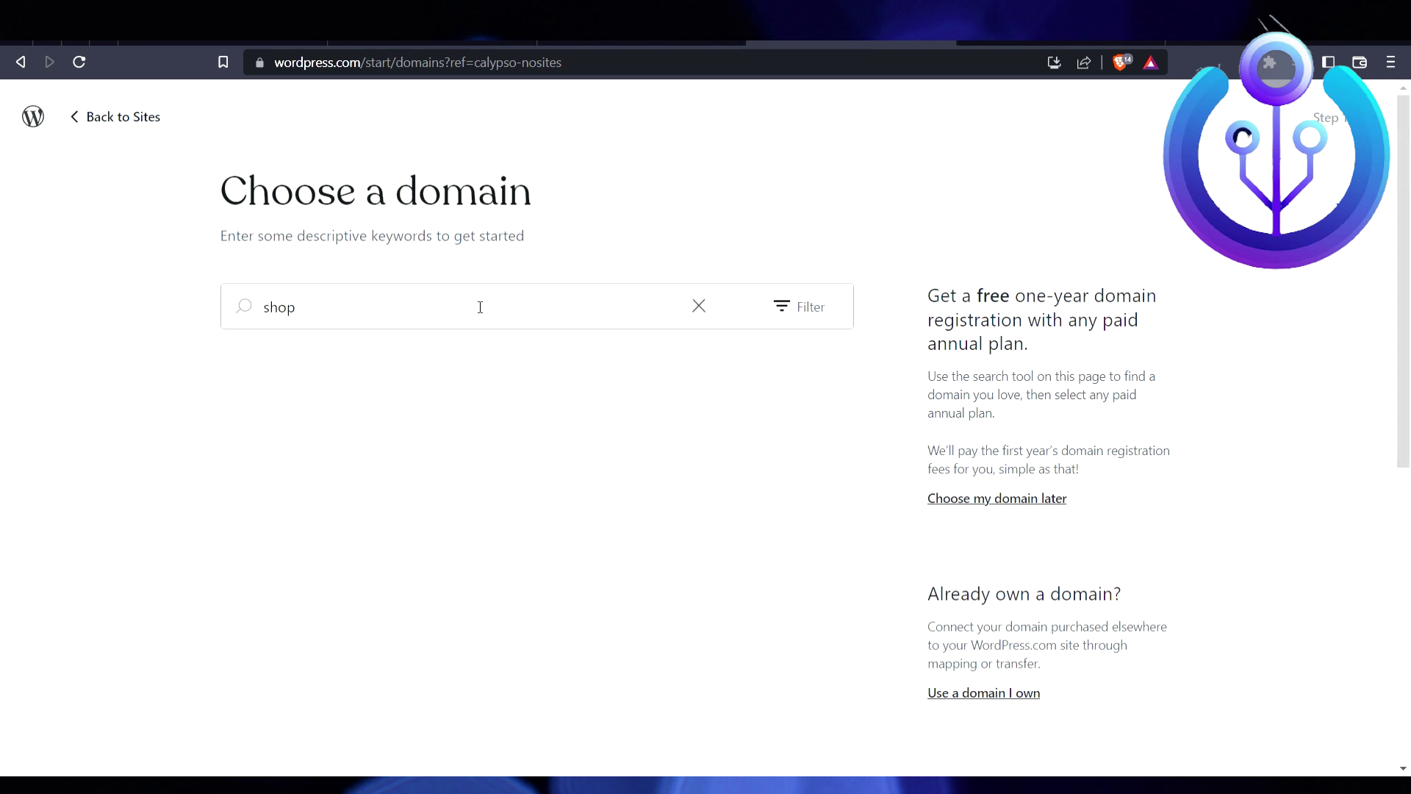
{"action": "type", "text": "op.com"}
{"action": "scroll", "coordinate": [1161, 338], "scroll_direction": "down", "scroll_amount": 1}
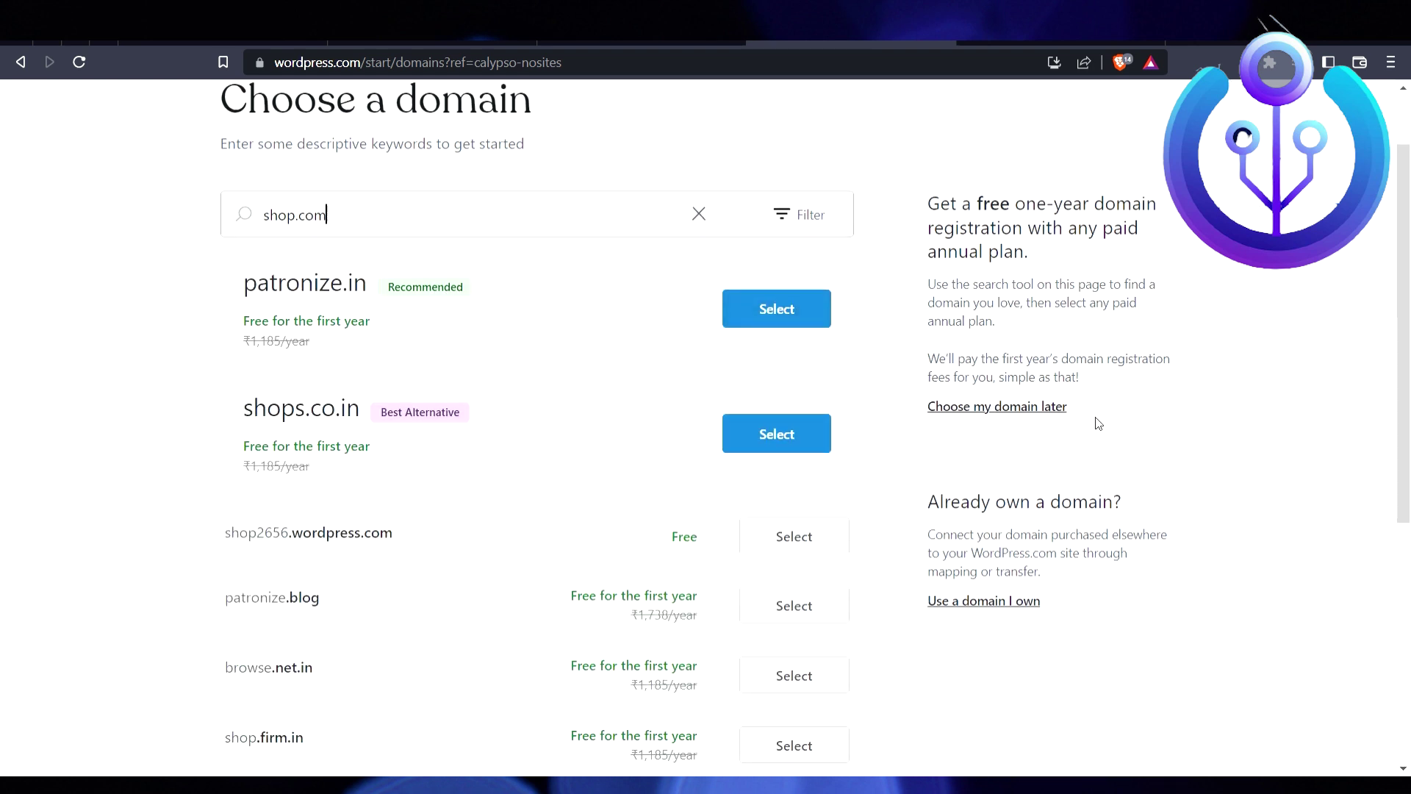
{"action": "left_click", "coordinate": [1017, 408]}
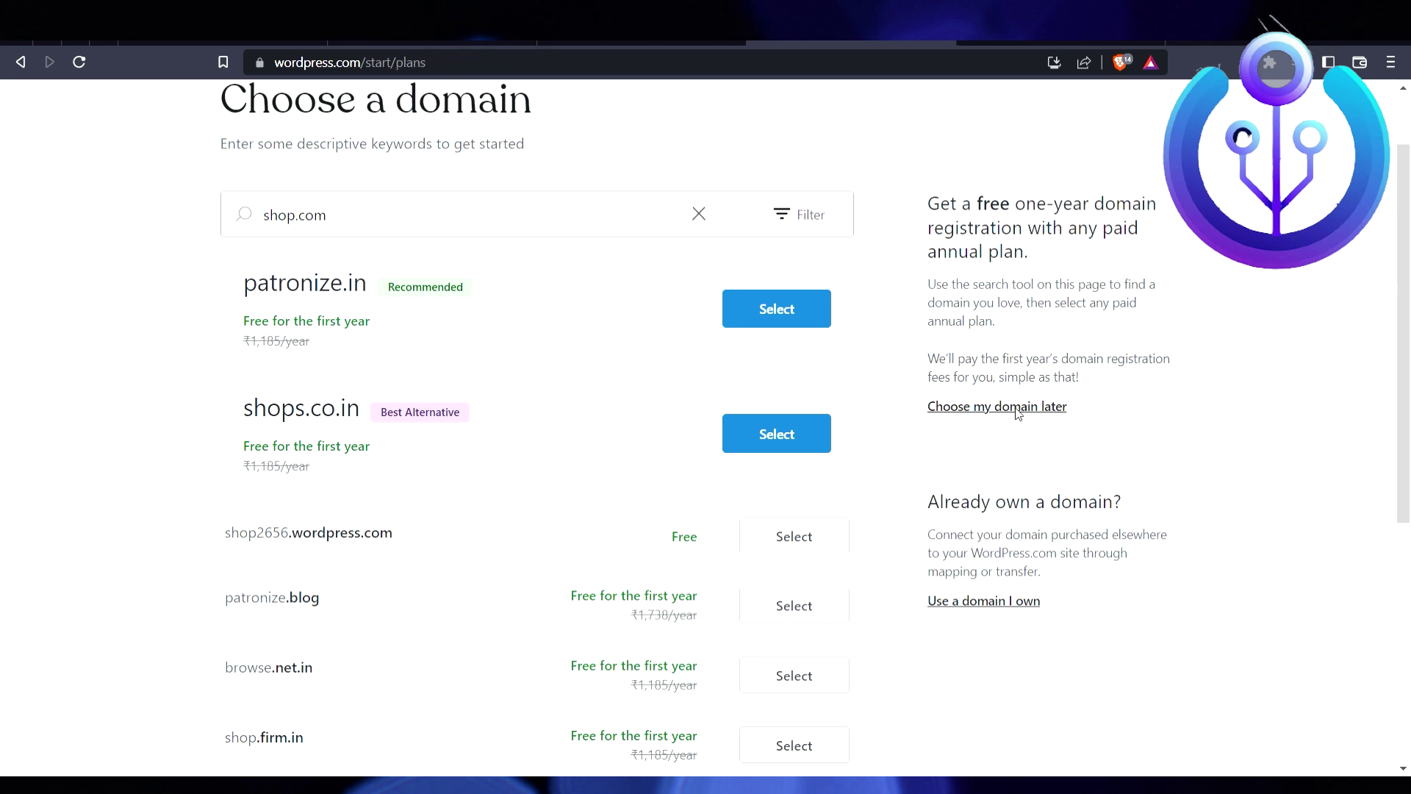
{"action": "scroll", "coordinate": [963, 456], "scroll_direction": "down", "scroll_amount": 3}
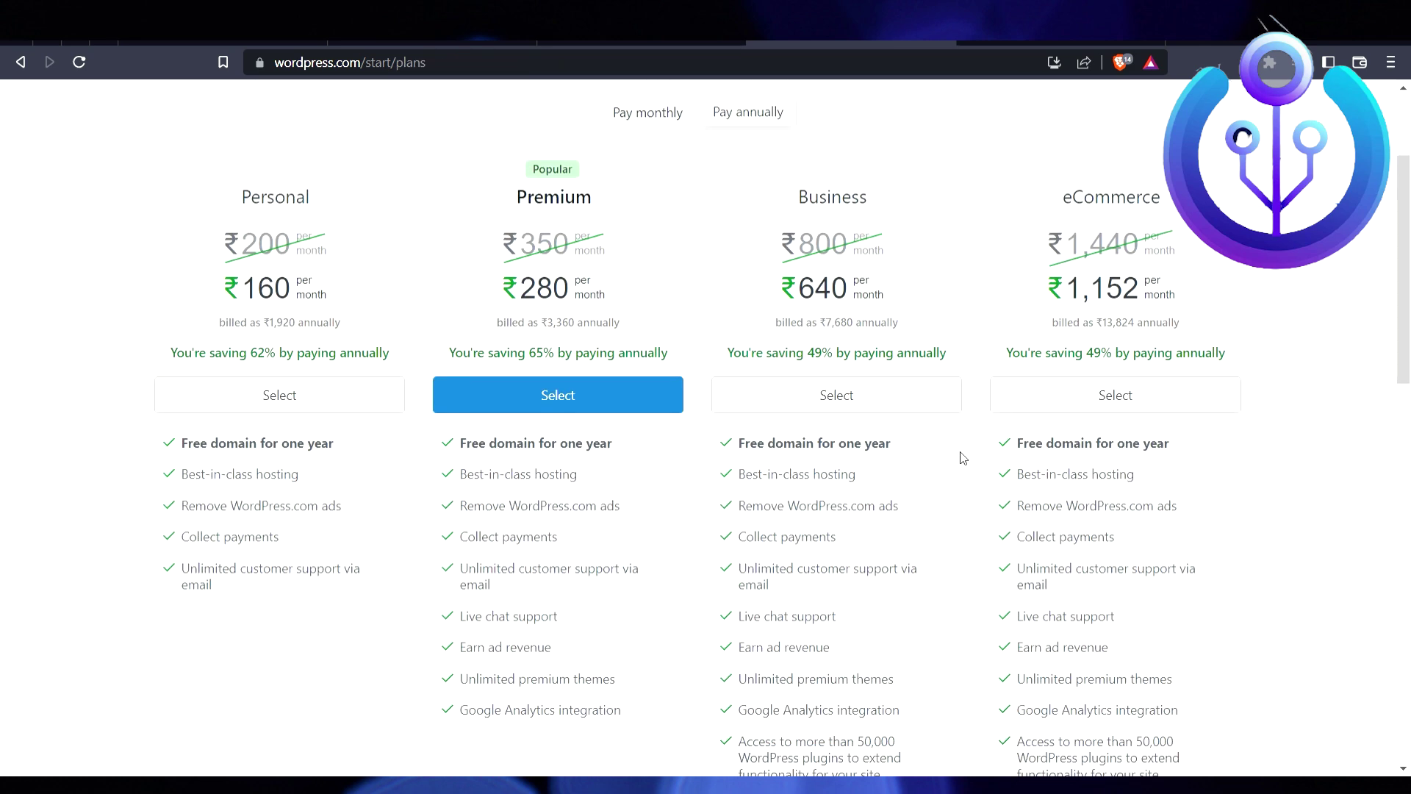
{"action": "scroll", "coordinate": [607, 410], "scroll_direction": "up", "scroll_amount": 4}
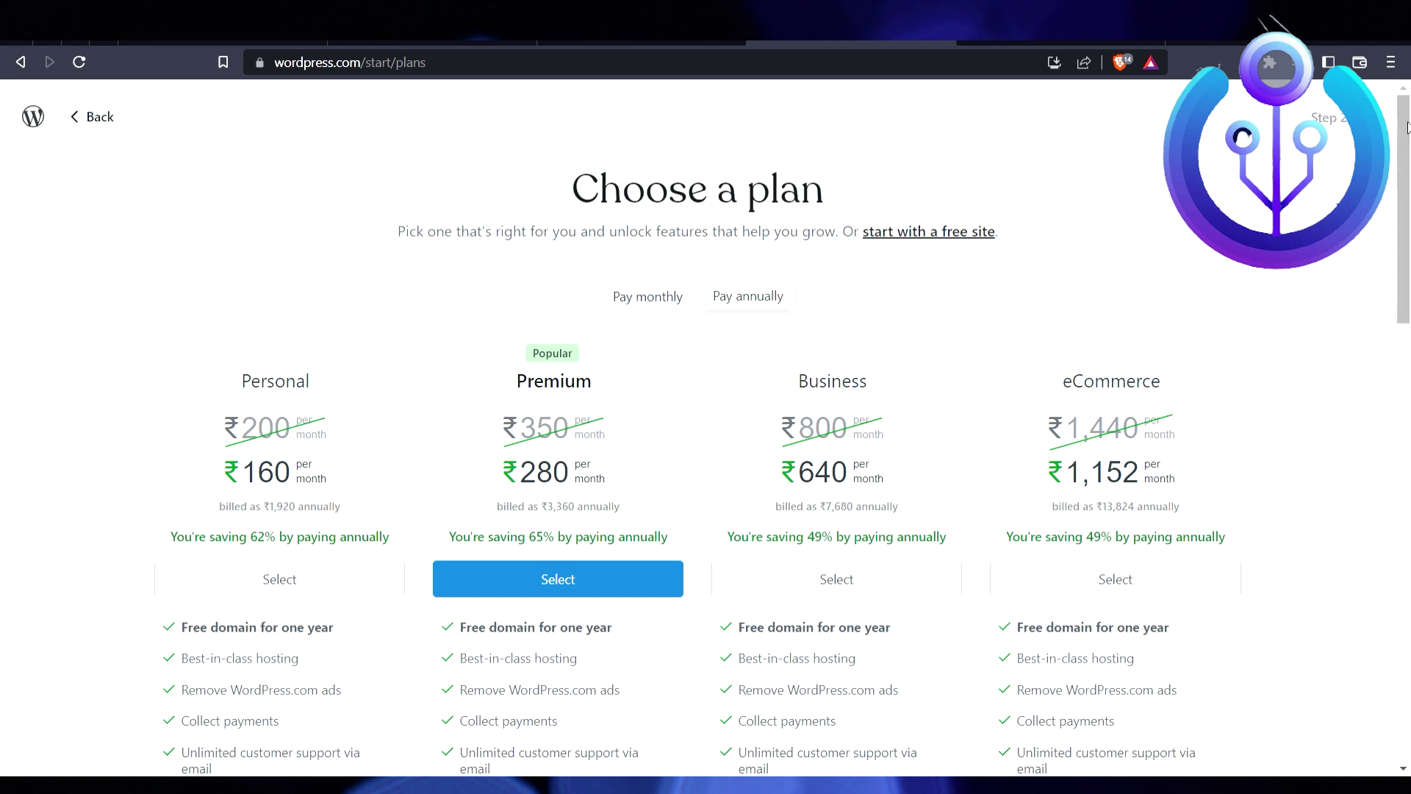
{"action": "left_click", "coordinate": [923, 232]}
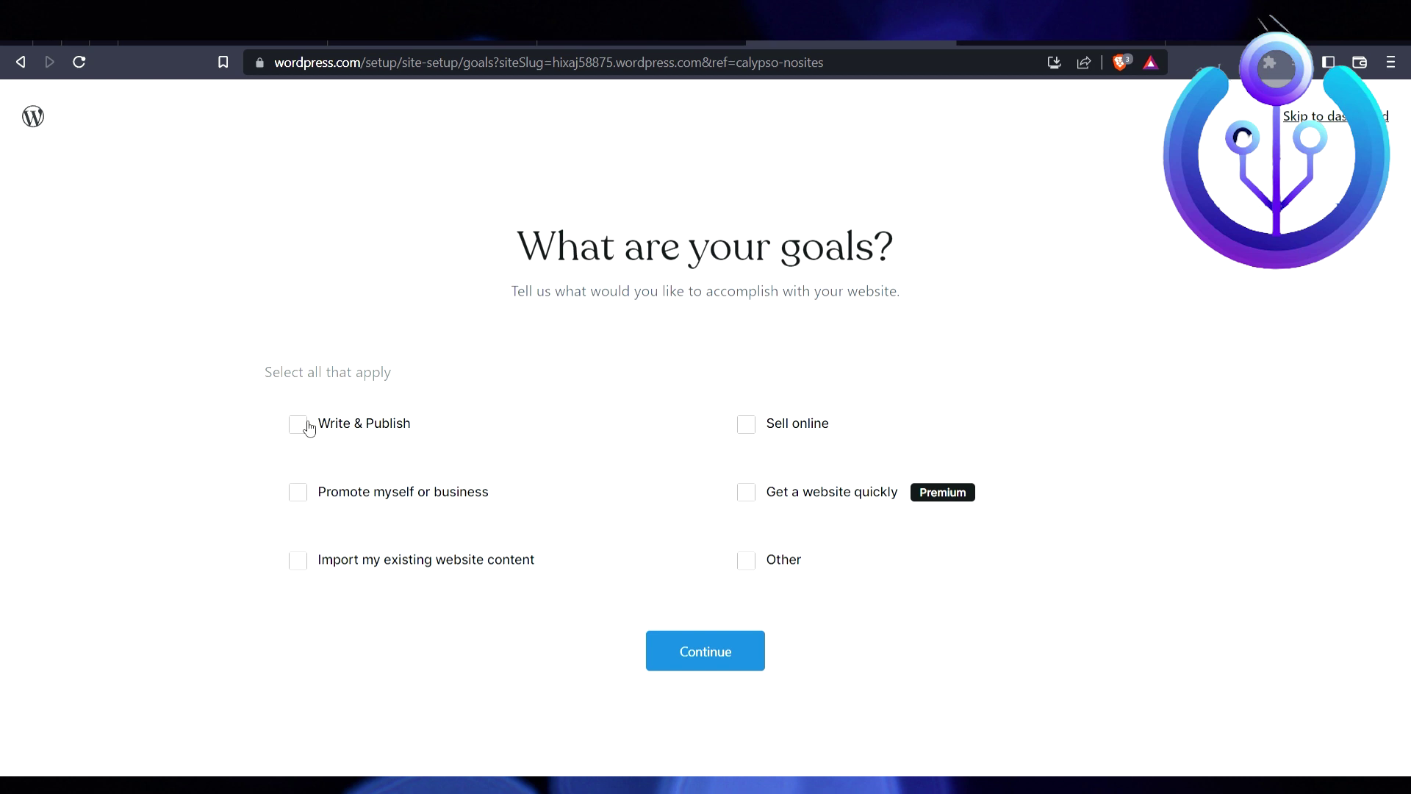
- Set the site goal to Sell online and the category to Home & Garden, then pass the naming step
{"action": "left_click", "coordinate": [757, 435]}
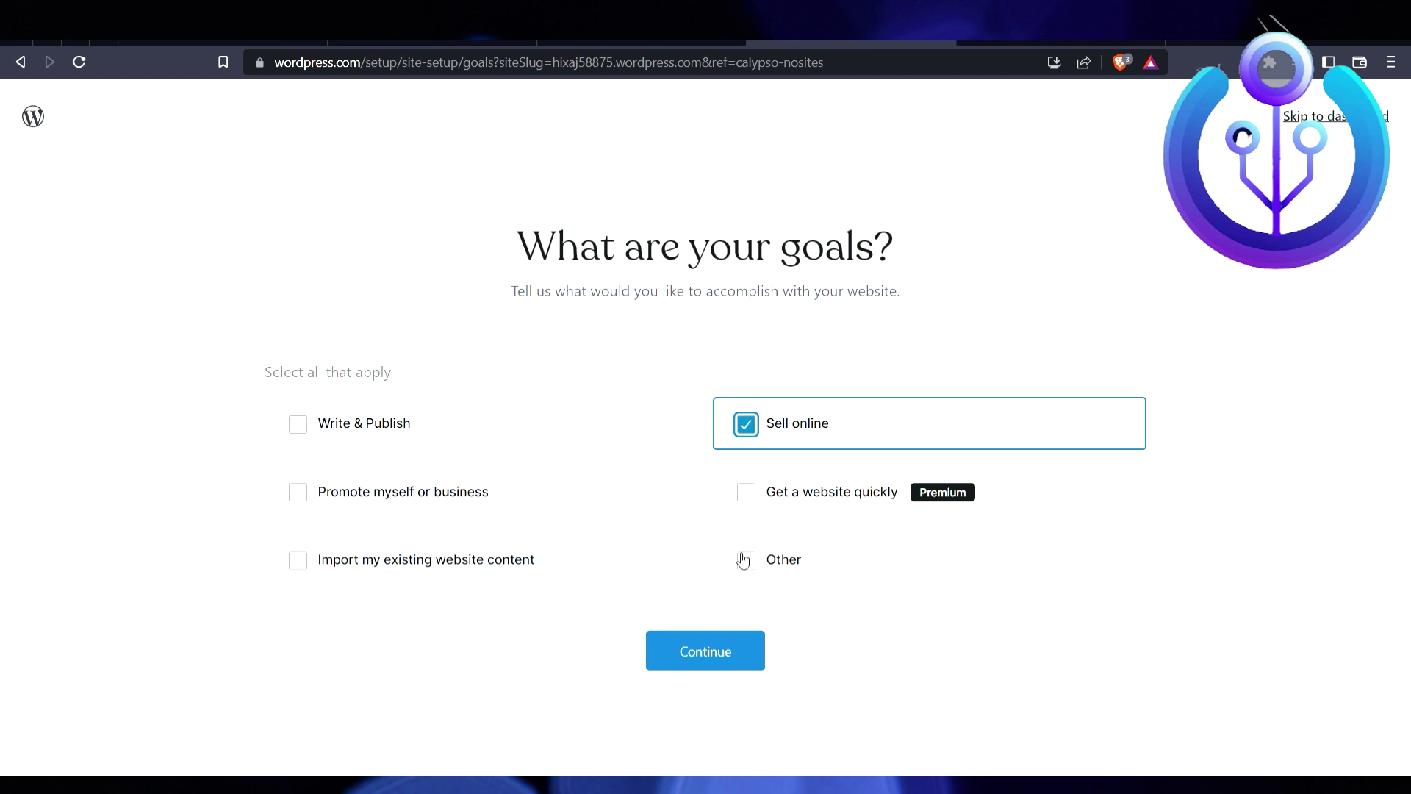
{"action": "left_click", "coordinate": [718, 655]}
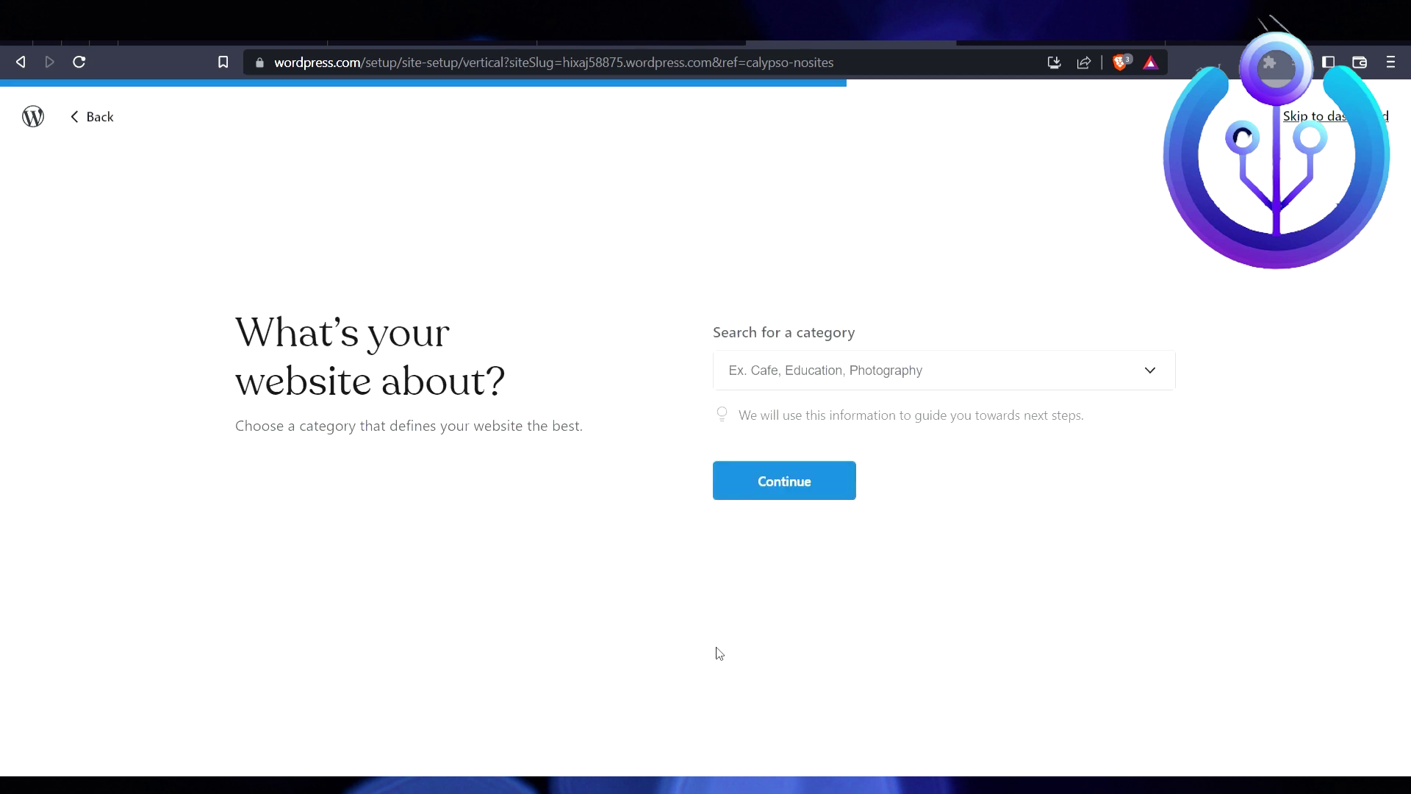
{"action": "left_click", "coordinate": [837, 381]}
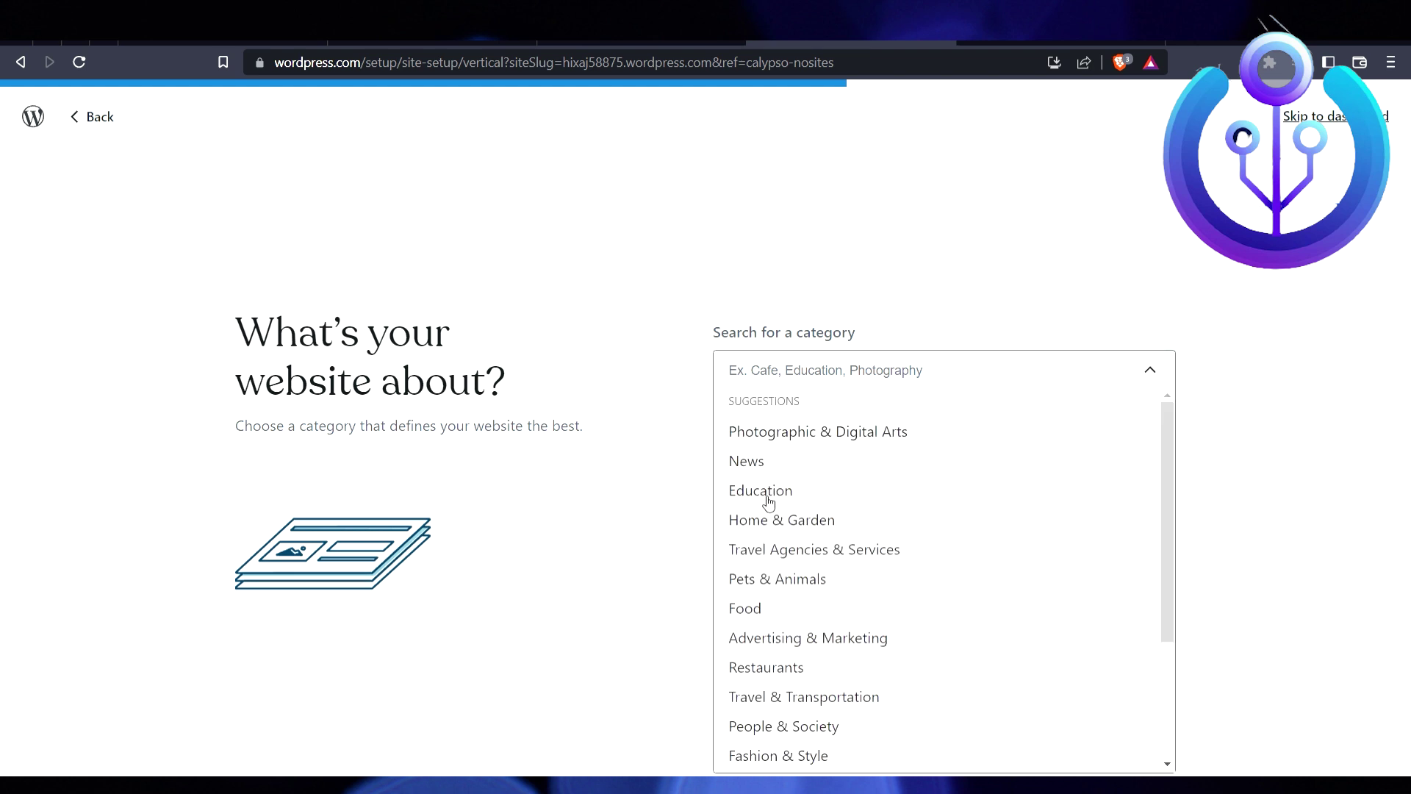
{"action": "left_click", "coordinate": [813, 520]}
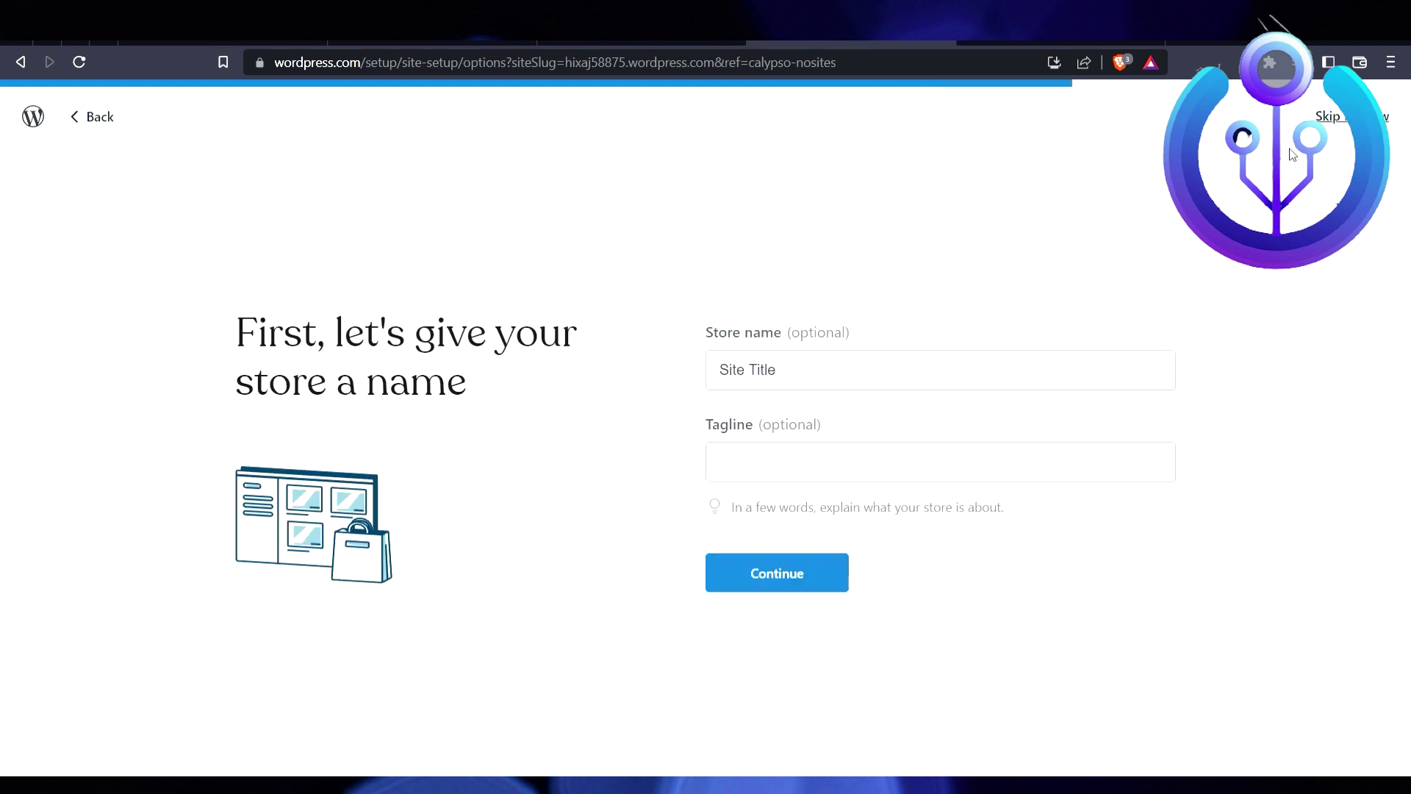
{"action": "left_click", "coordinate": [1350, 130]}
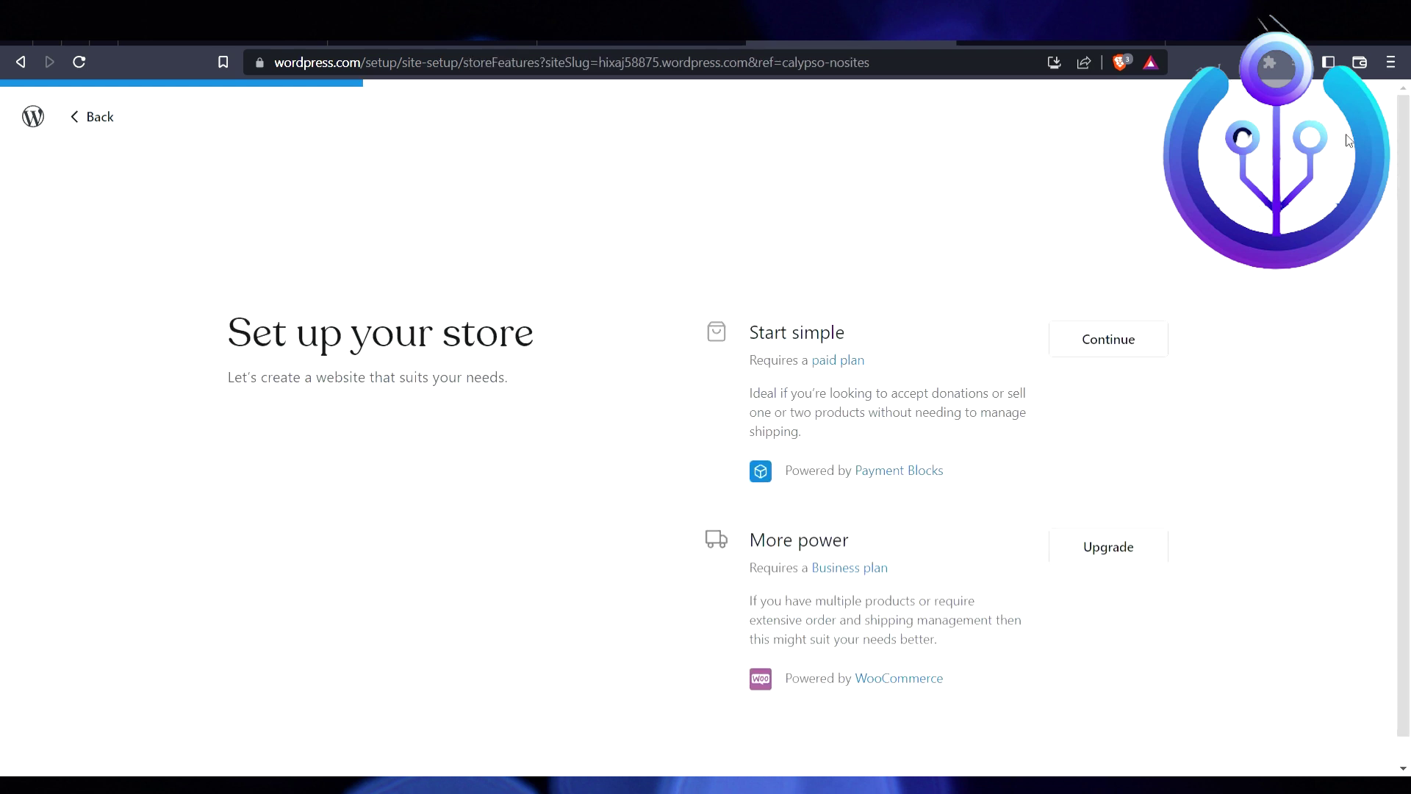
- Pick the Start simple store option, preview the locked Tazza theme, decline the upgrade, and skip design
{"action": "scroll", "coordinate": [970, 386], "scroll_direction": "down", "scroll_amount": 1}
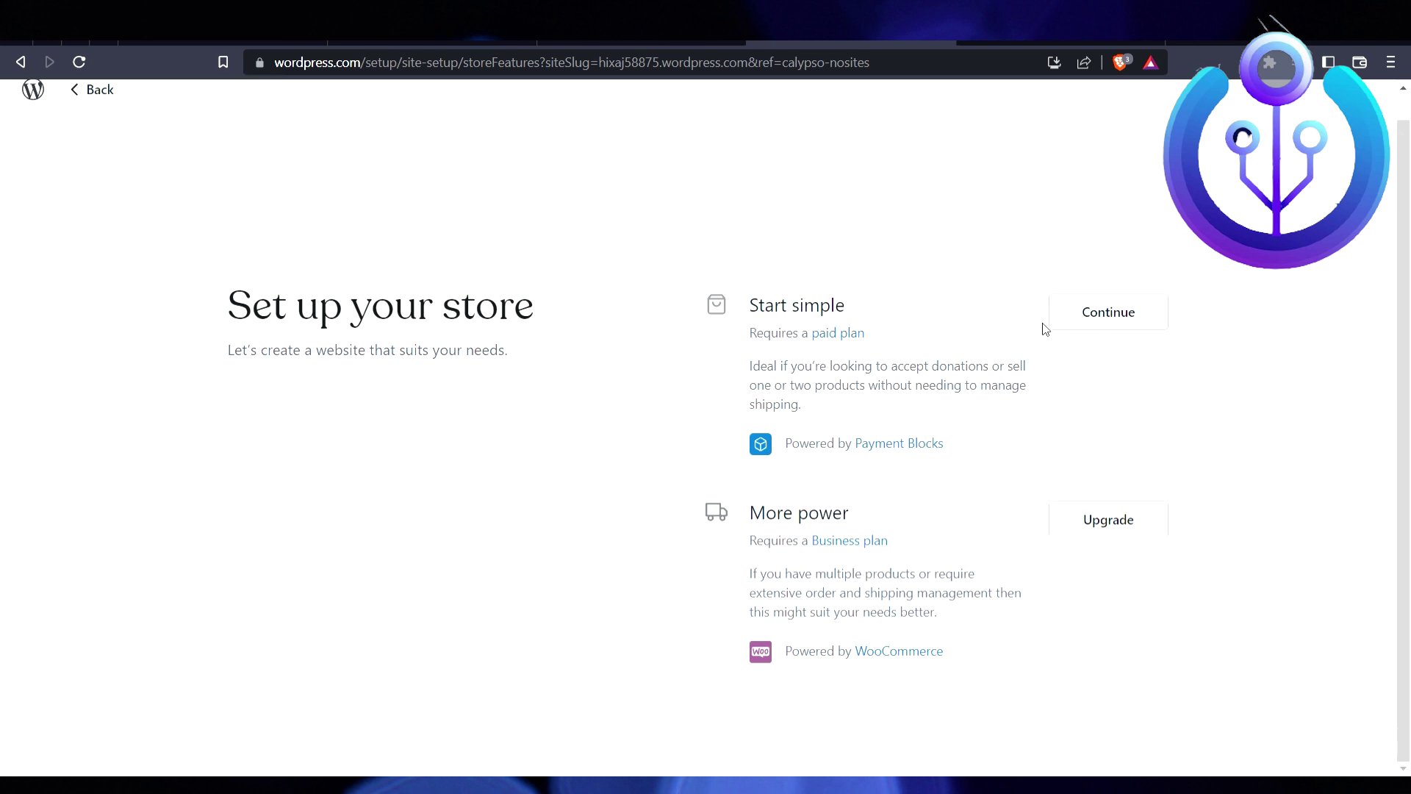
{"action": "left_click", "coordinate": [1118, 312]}
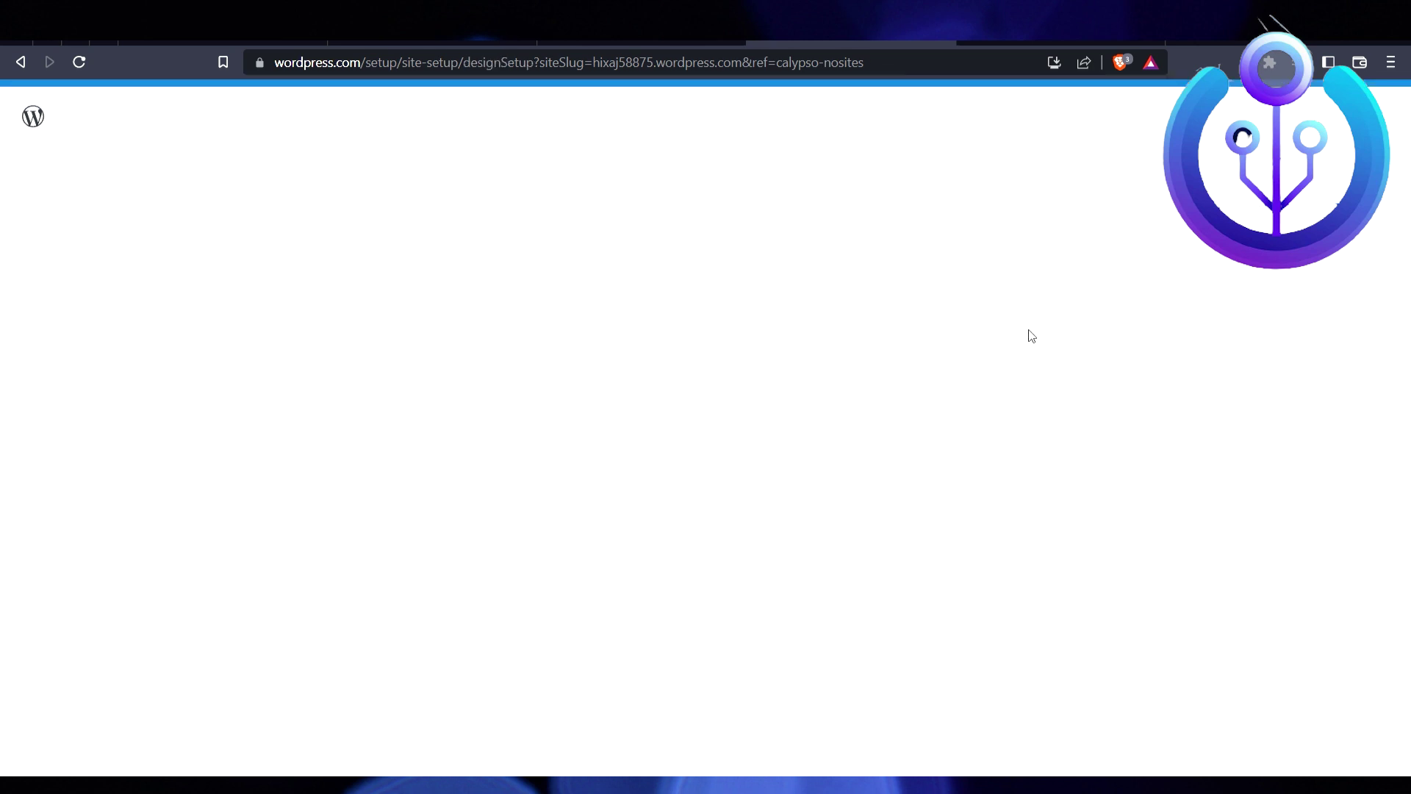
{"action": "scroll", "coordinate": [687, 444], "scroll_direction": "down", "scroll_amount": 3}
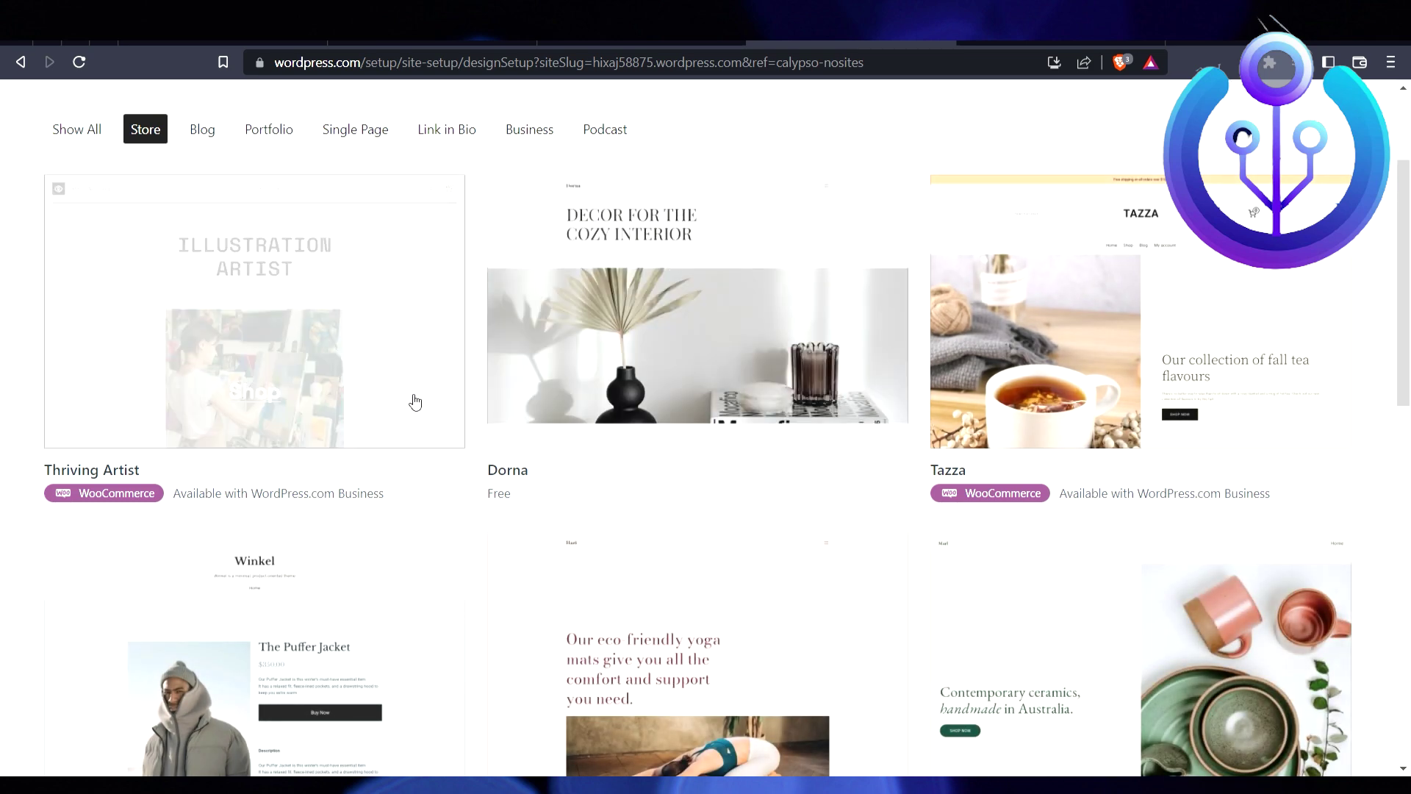
{"action": "left_click", "coordinate": [1096, 324]}
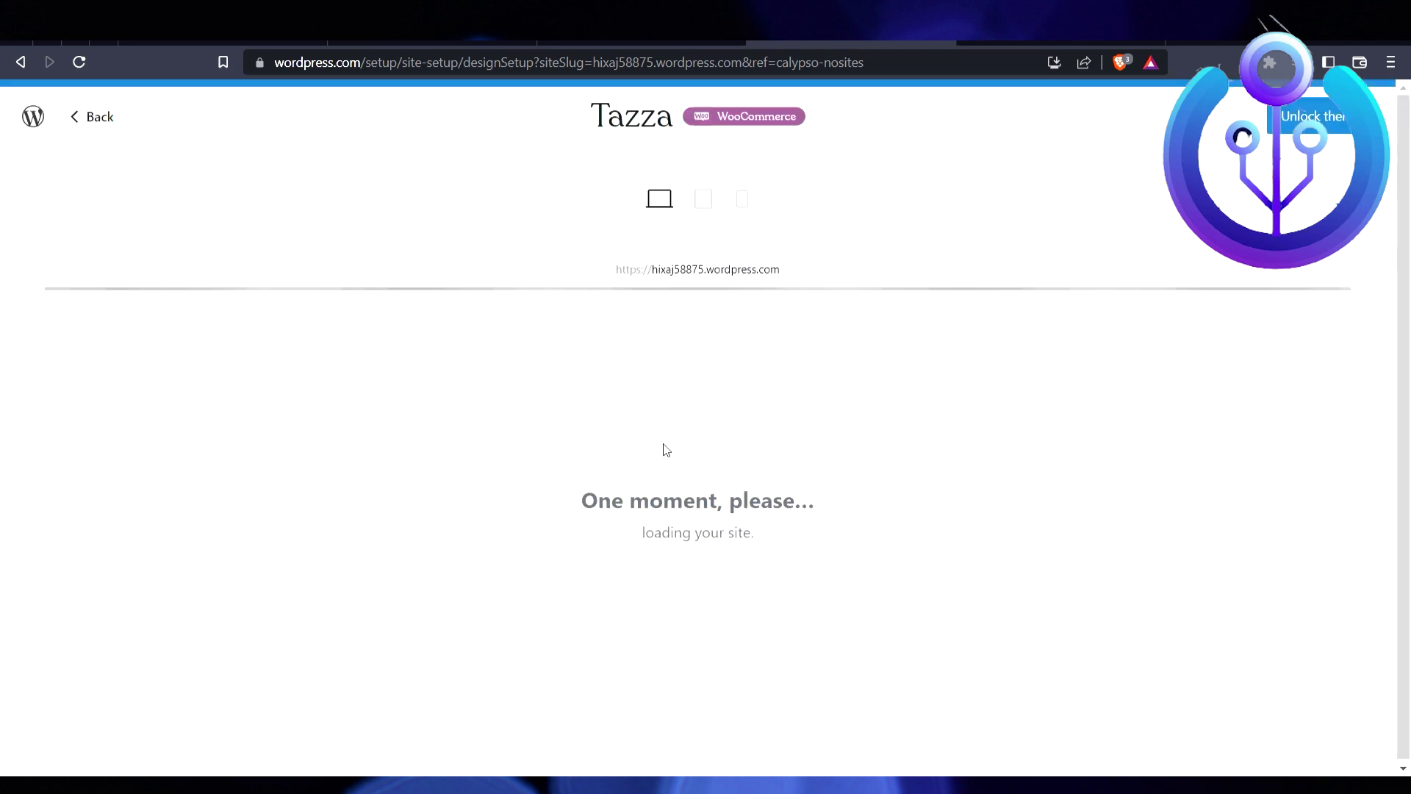
{"action": "left_click", "coordinate": [1313, 133]}
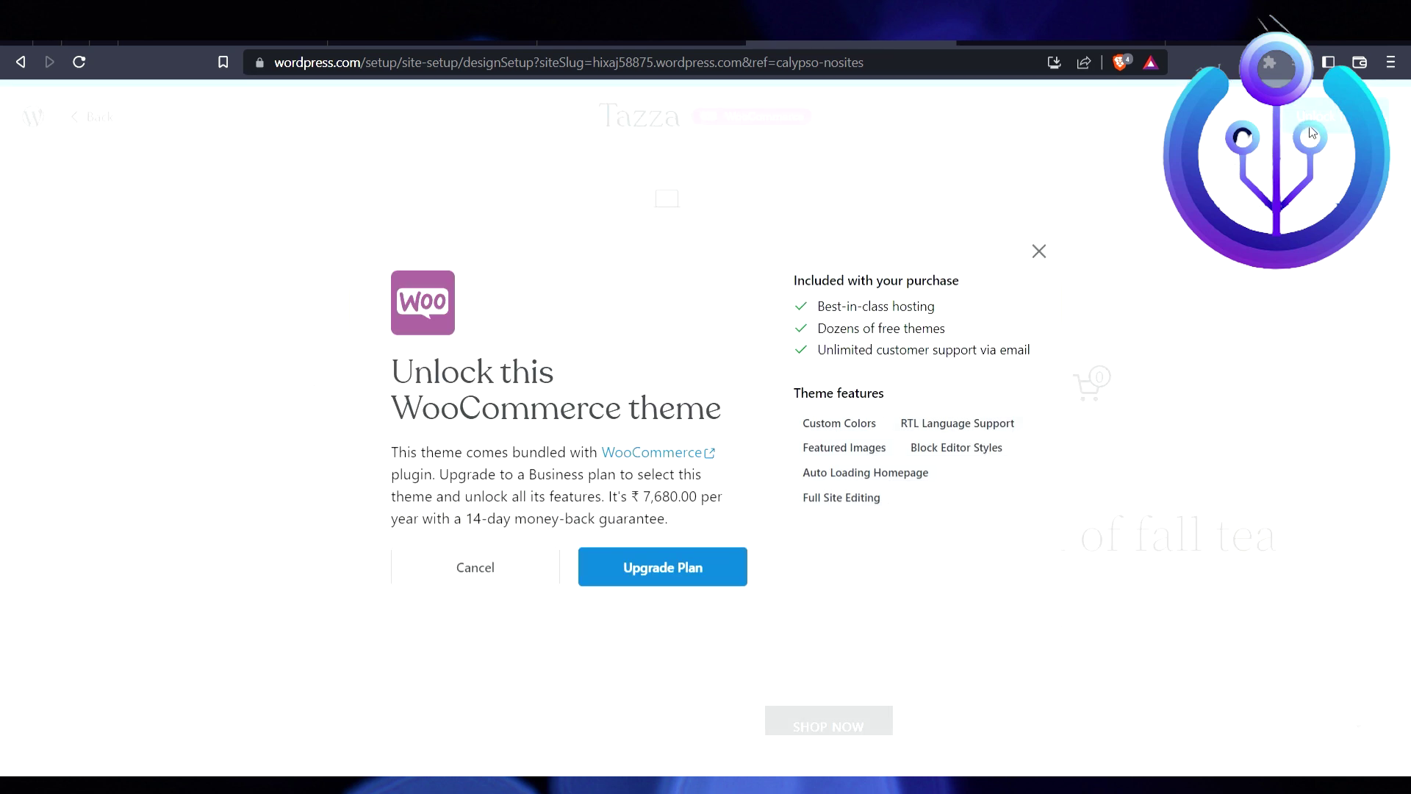
{"action": "left_click", "coordinate": [1040, 252]}
{"action": "left_click", "coordinate": [90, 125]}
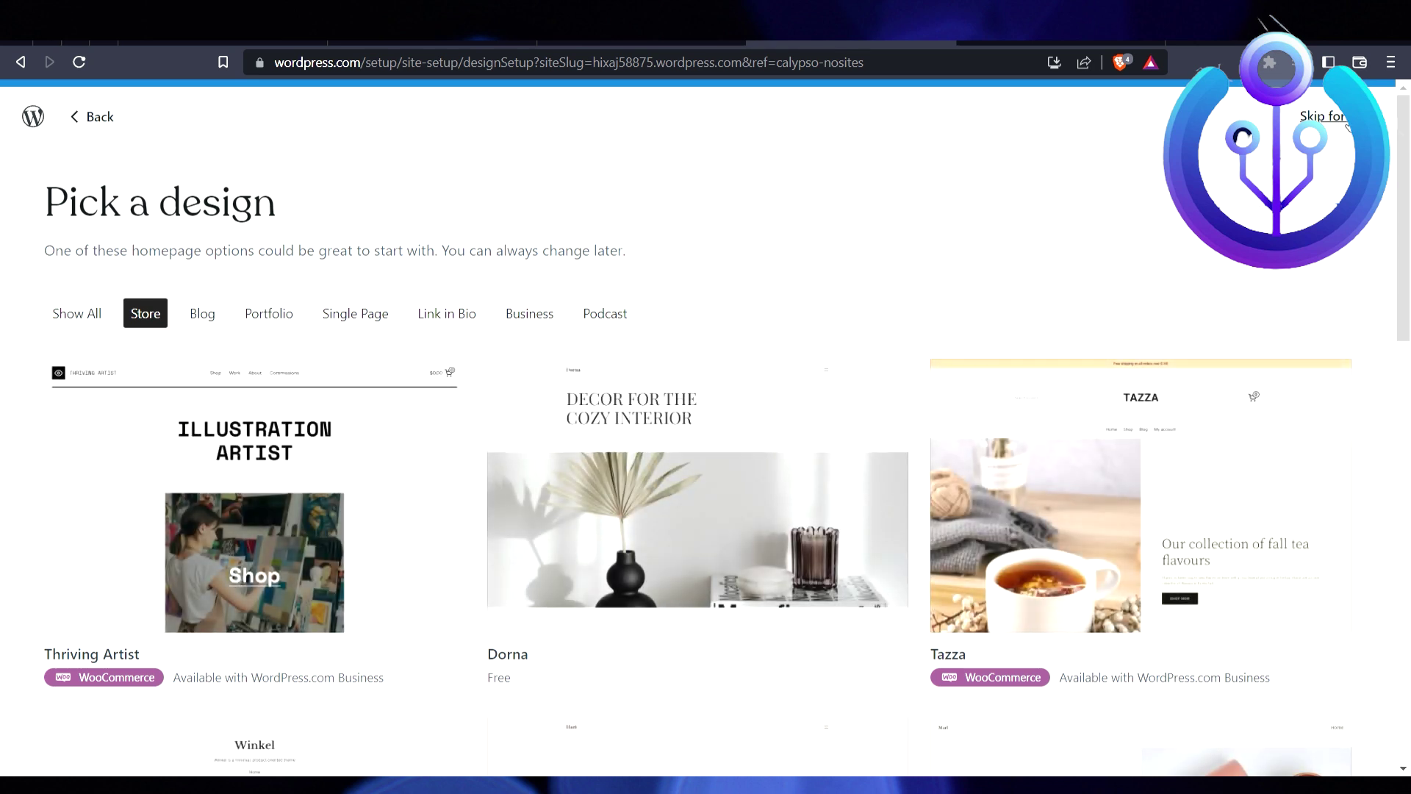
{"action": "left_click", "coordinate": [815, 379]}
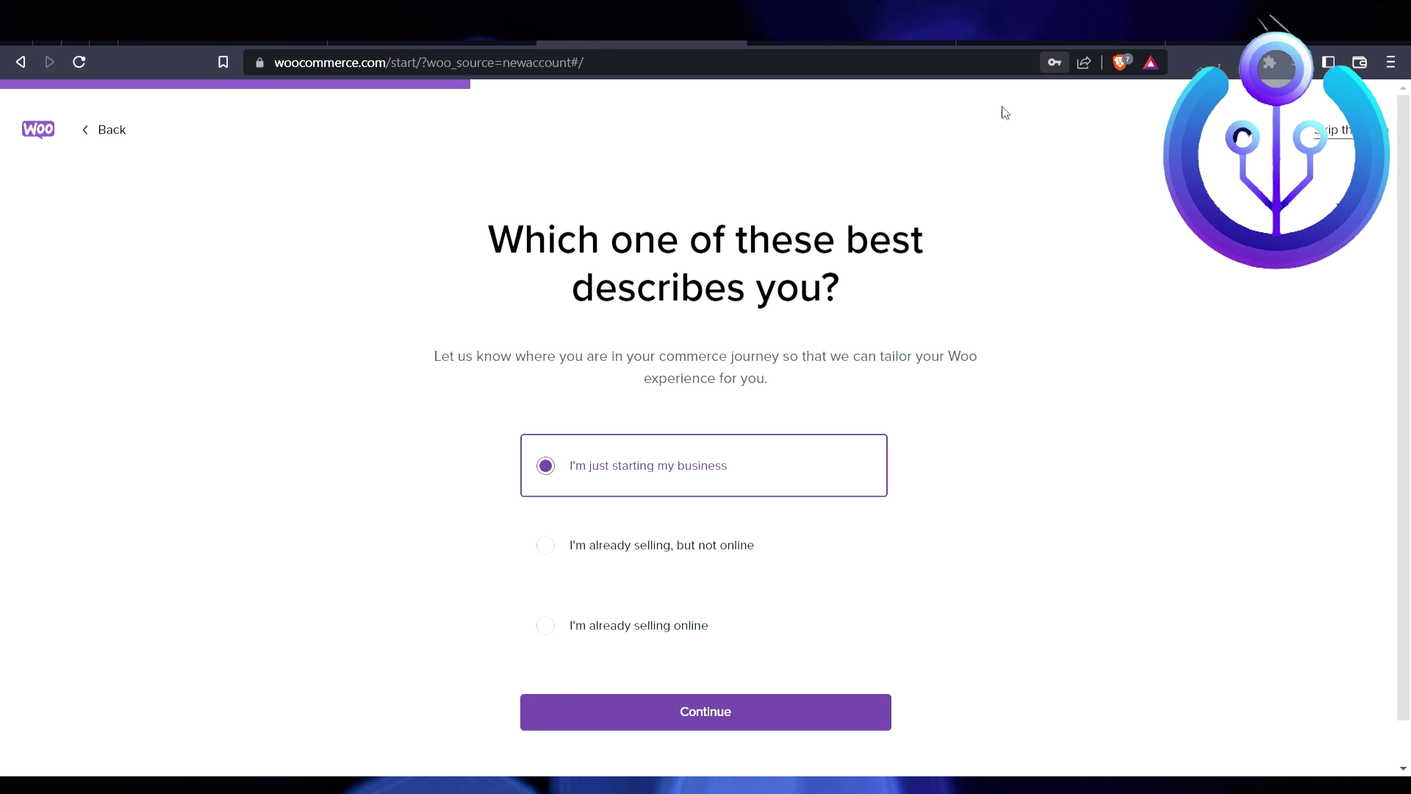
- Answer that you're just starting your business and reach the store details form
{"action": "scroll", "coordinate": [775, 529], "scroll_direction": "down", "scroll_amount": 1}
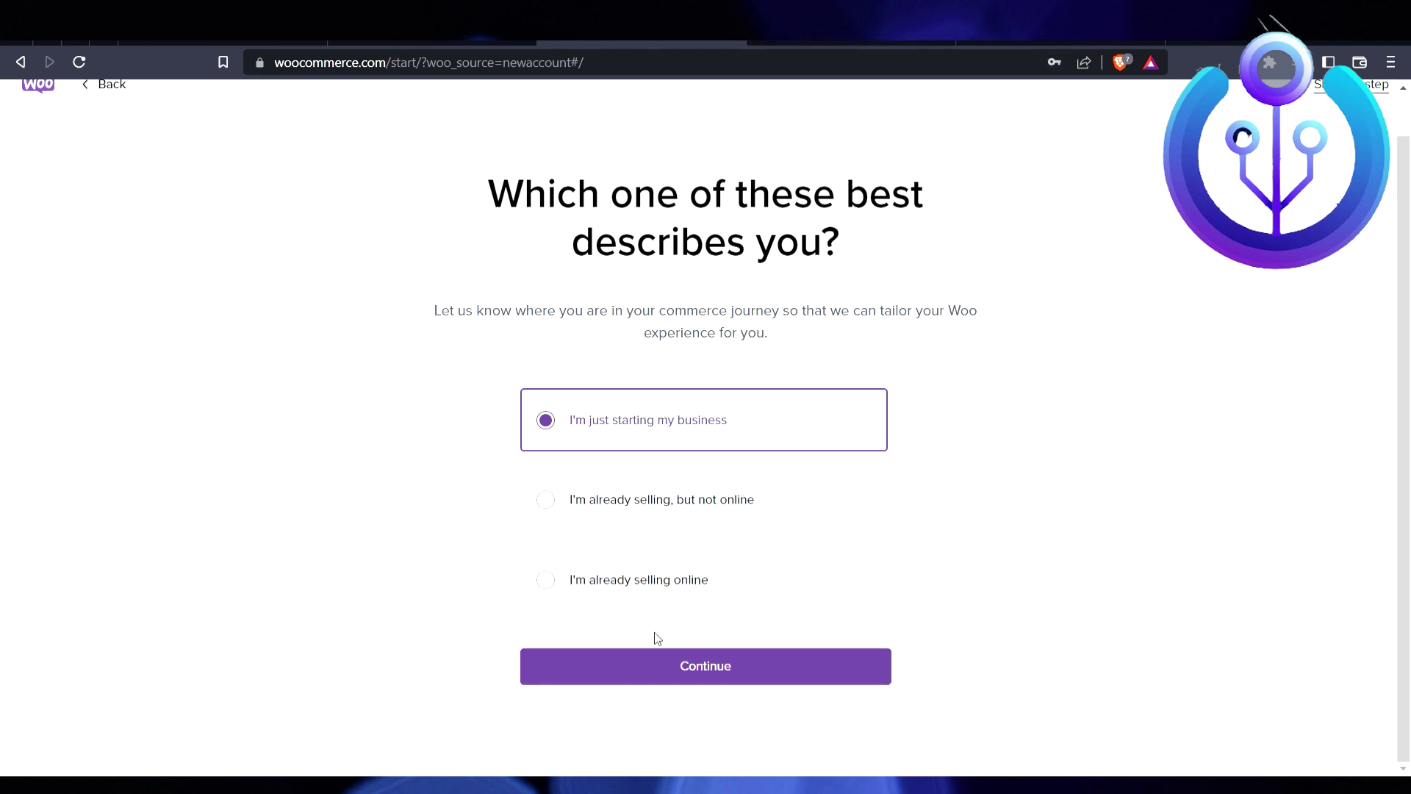
{"action": "left_click", "coordinate": [682, 665]}
{"action": "left_click", "coordinate": [616, 447]}
{"action": "scroll", "coordinate": [668, 526], "scroll_direction": "down", "scroll_amount": 3}
{"action": "scroll", "coordinate": [686, 545], "scroll_direction": "up", "scroll_amount": 3}
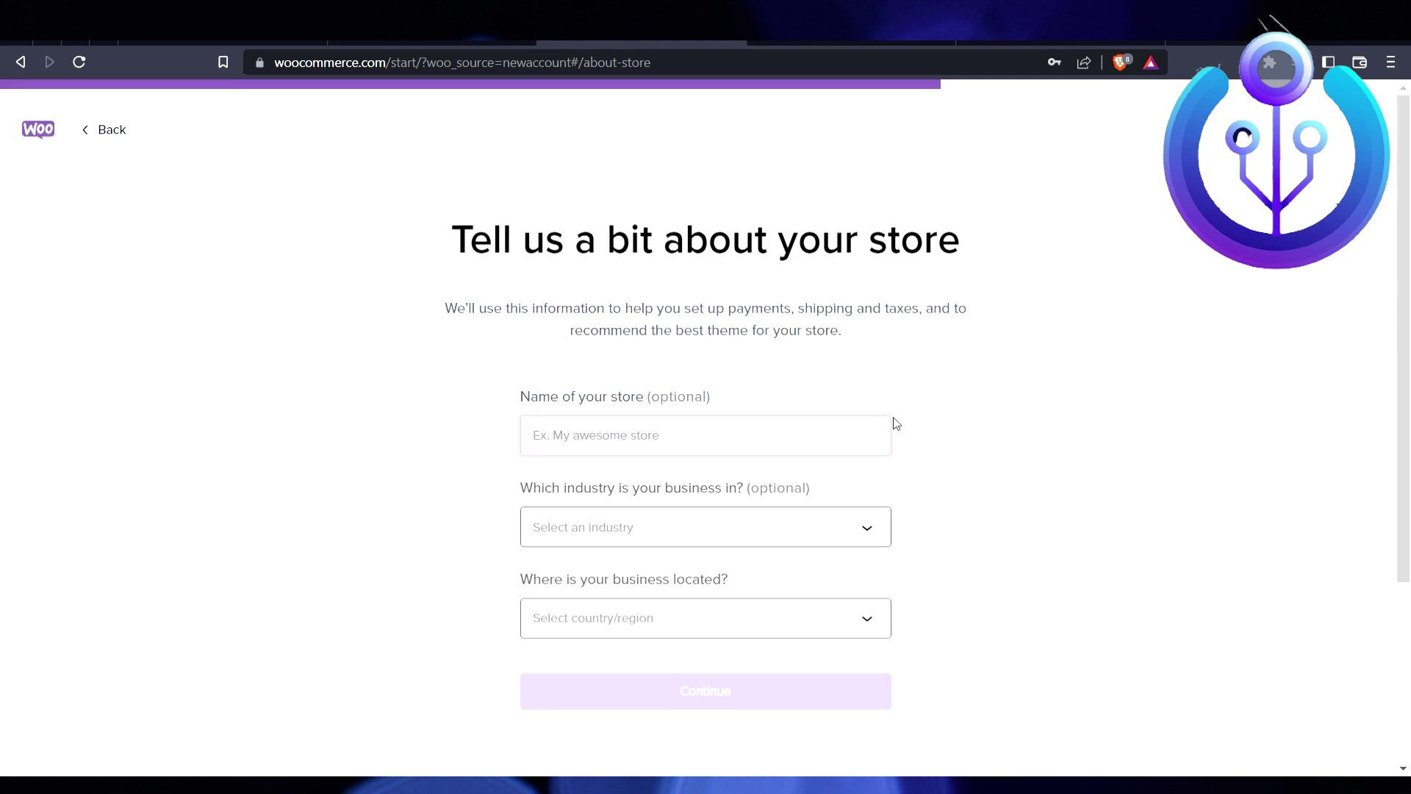
{"action": "scroll", "coordinate": [662, 570], "scroll_direction": "down", "scroll_amount": 3}
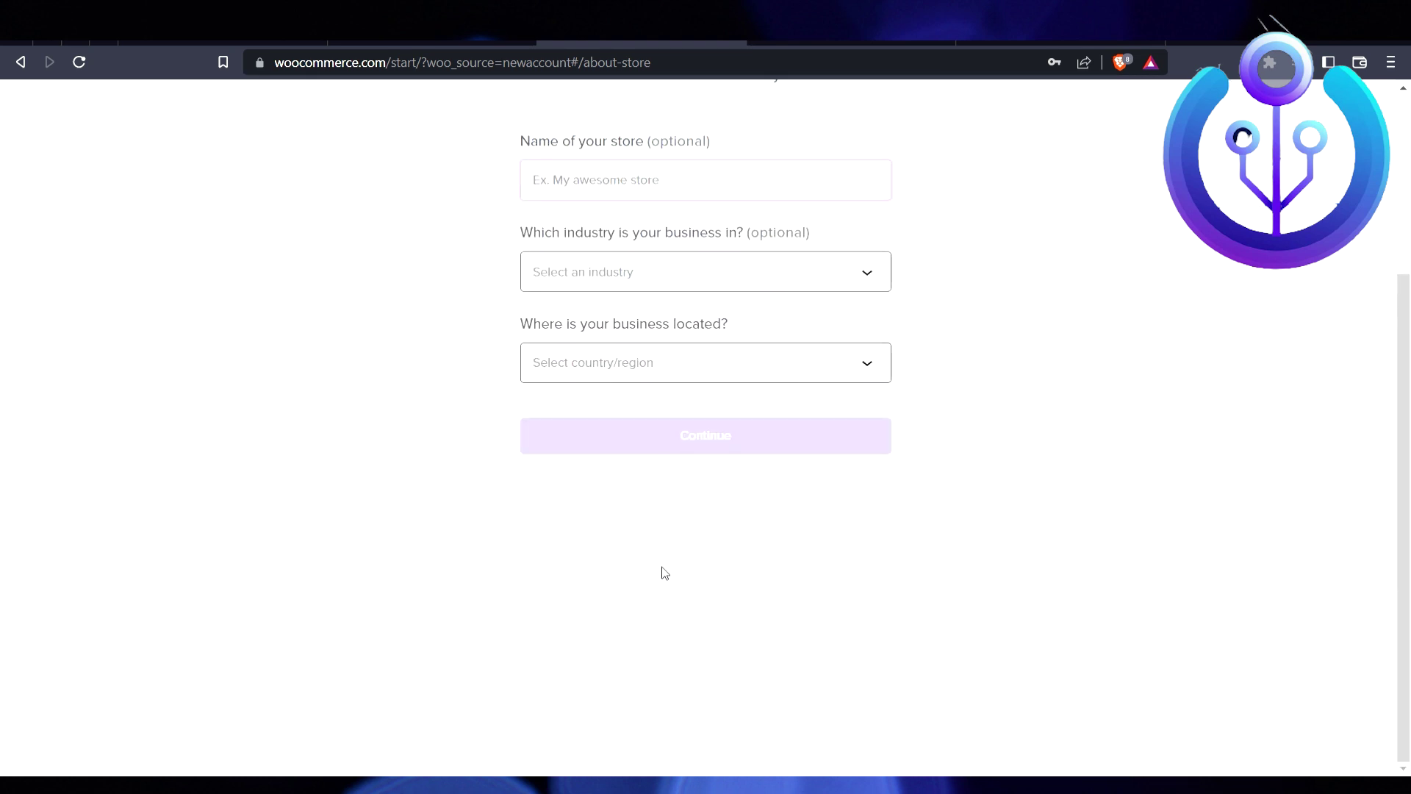
{"action": "scroll", "coordinate": [491, 478], "scroll_direction": "up", "scroll_amount": 3}
{"action": "left_click", "coordinate": [95, 129]}
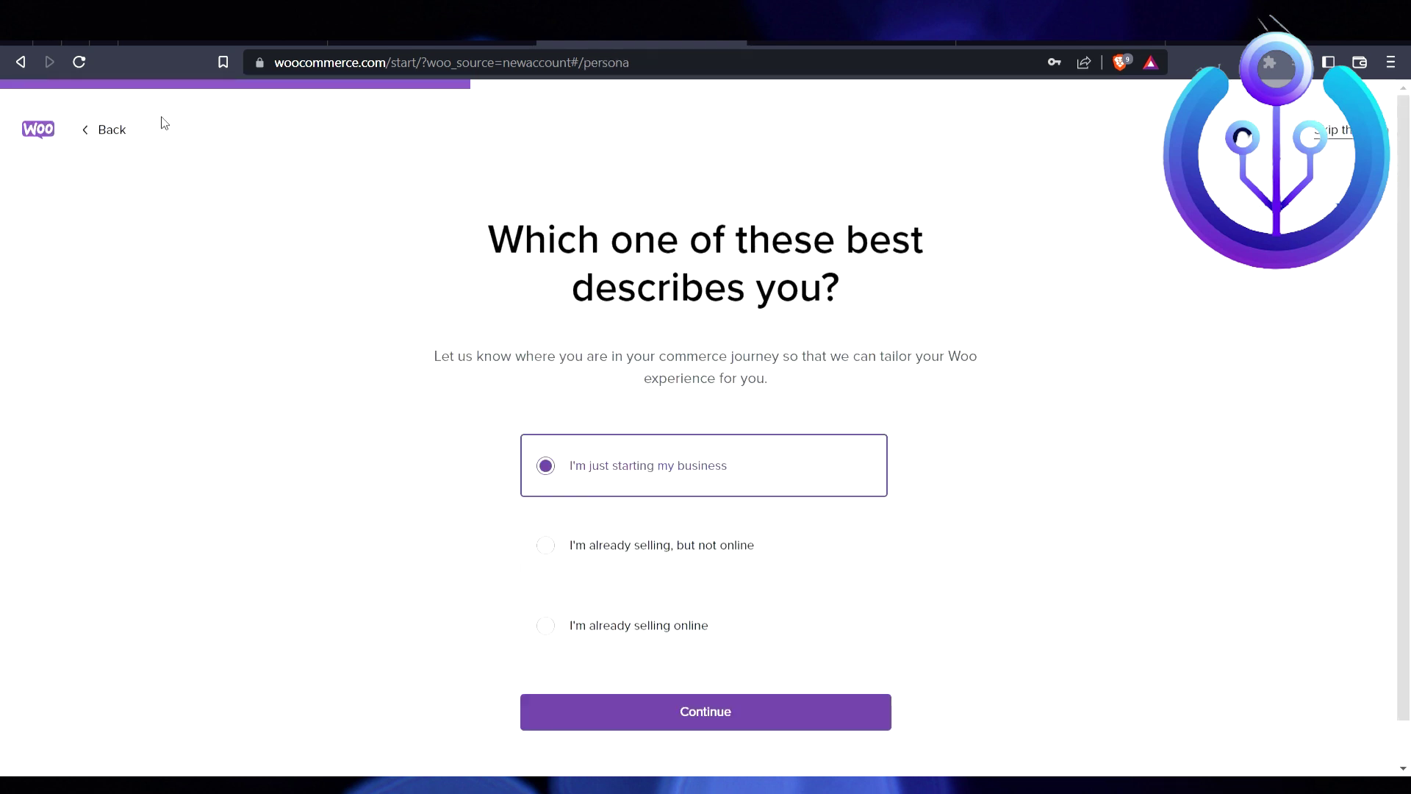
{"action": "left_click", "coordinate": [1313, 133]}
{"action": "scroll", "coordinate": [809, 412], "scroll_direction": "down", "scroll_amount": 3}
{"action": "scroll", "coordinate": [739, 371], "scroll_direction": "up", "scroll_amount": 3}
{"action": "scroll", "coordinate": [784, 365], "scroll_direction": "down", "scroll_amount": 1}
- Enter store name 'zyz shop', industry Clothing And Accessories, location Albania — Berat, and submit
{"action": "left_click", "coordinate": [751, 355]}
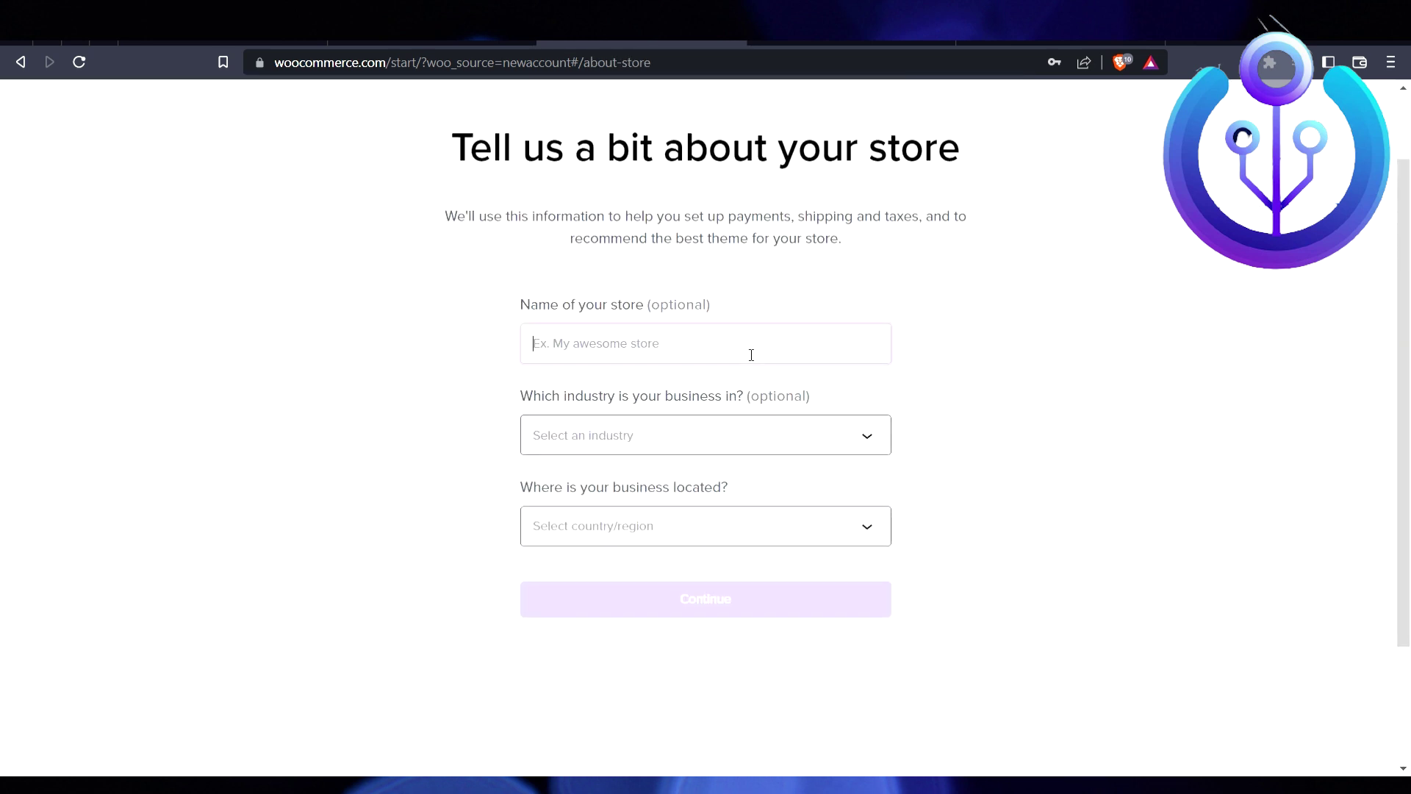
{"action": "type", "text": "zyz shop"}
{"action": "left_click", "coordinate": [694, 423]}
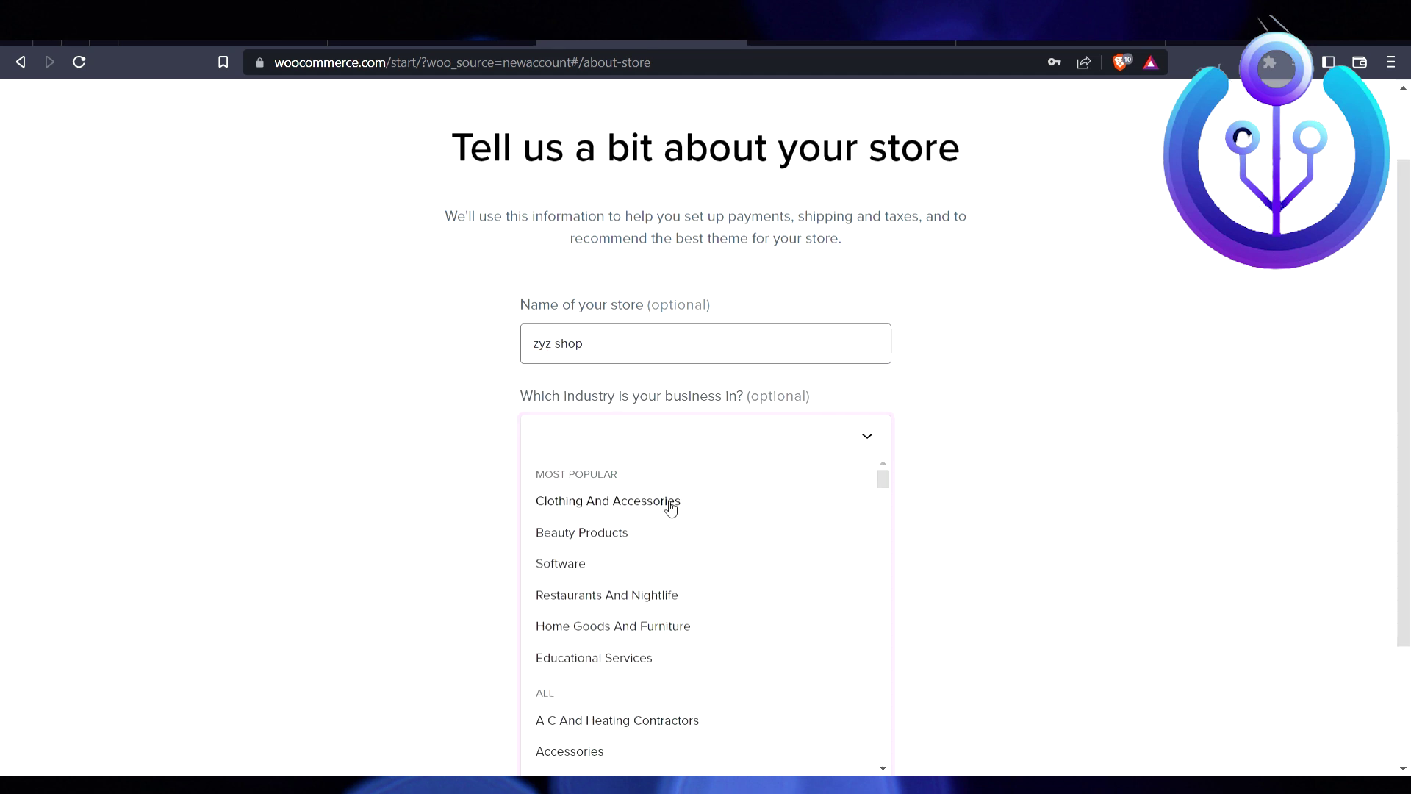
{"action": "left_click", "coordinate": [648, 507]}
{"action": "left_click", "coordinate": [778, 527]}
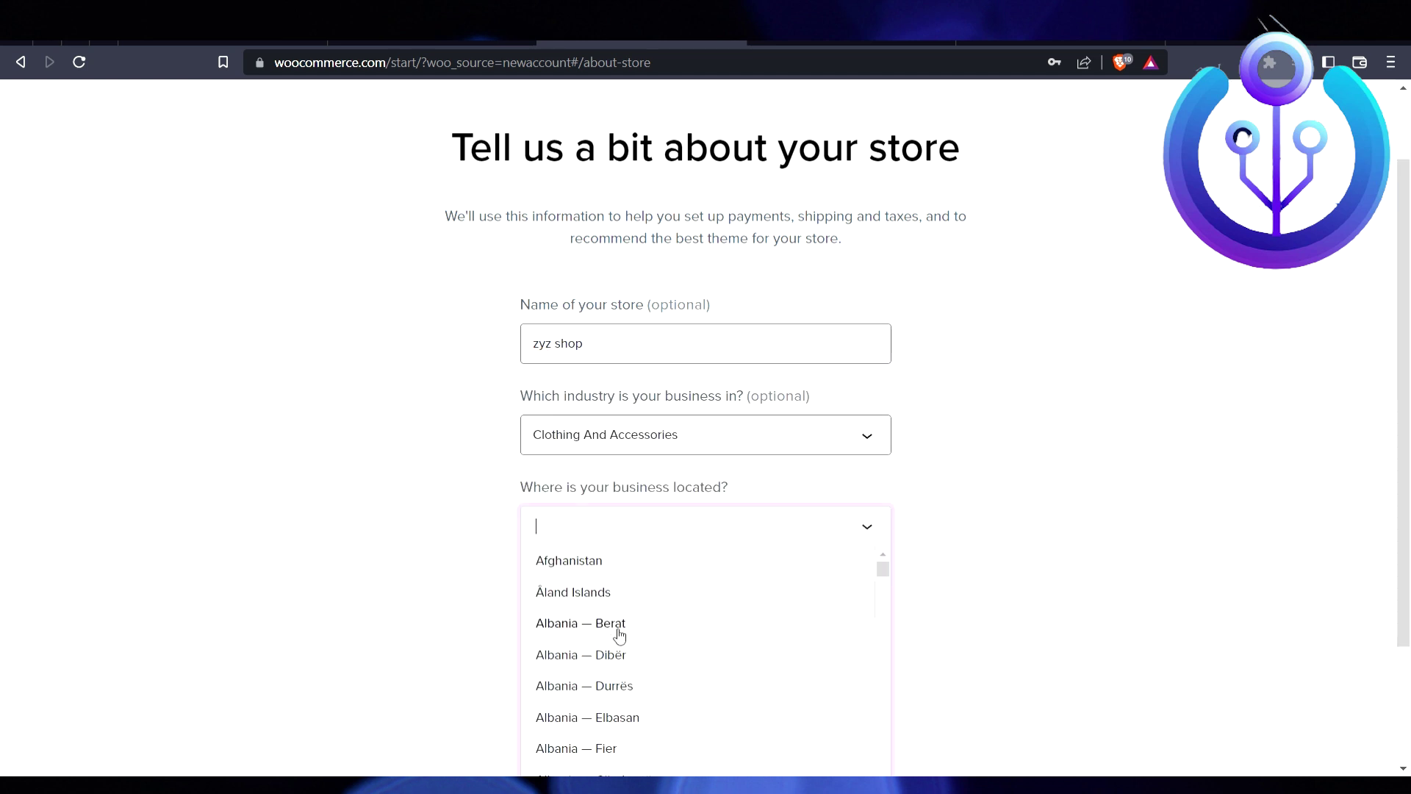
{"action": "left_click", "coordinate": [618, 631]}
{"action": "left_click", "coordinate": [693, 601]}
{"action": "scroll", "coordinate": [765, 638], "scroll_direction": "down", "scroll_amount": 2}
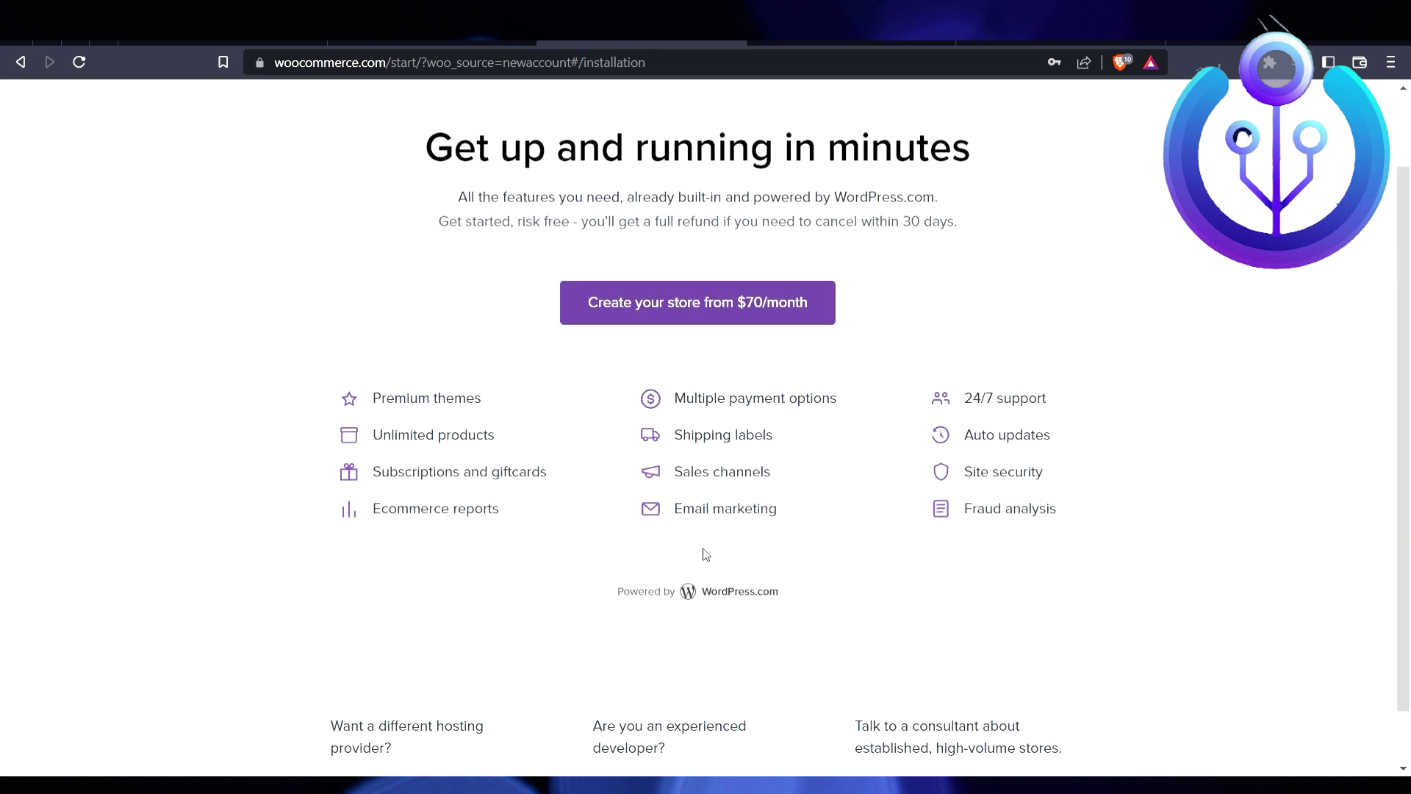
{"action": "scroll", "coordinate": [637, 306], "scroll_direction": "up", "scroll_amount": 2}
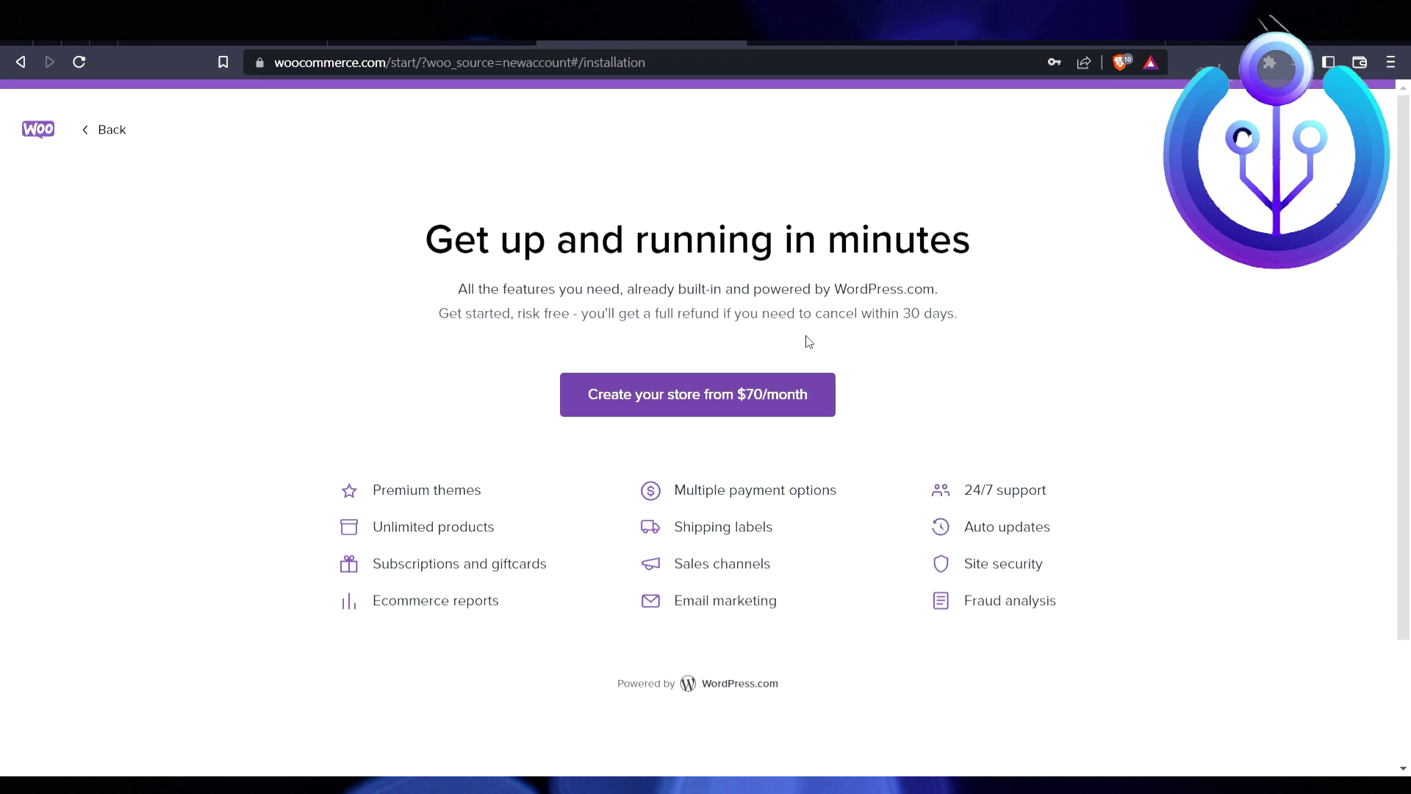
{"action": "scroll", "coordinate": [786, 441], "scroll_direction": "down", "scroll_amount": 2}
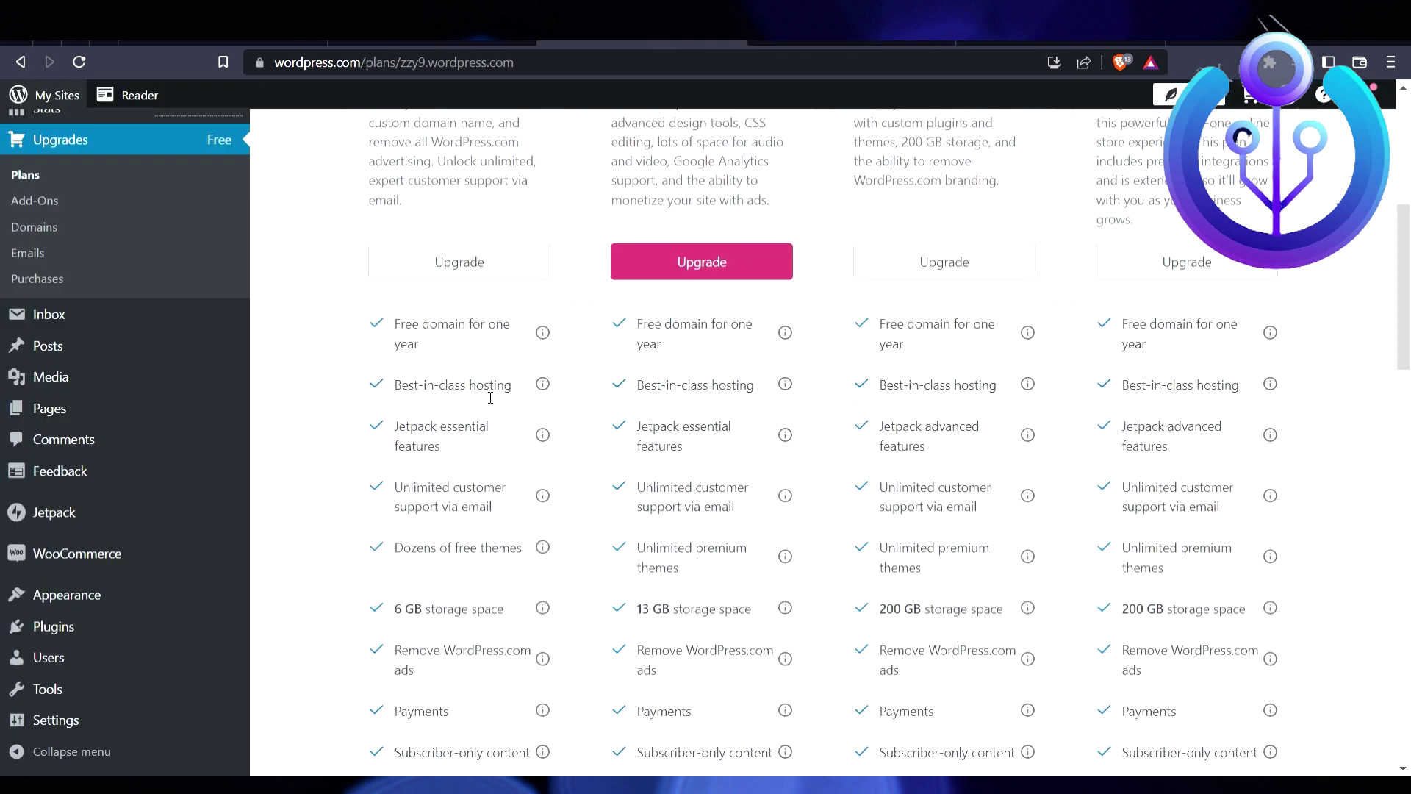
- From the WooCommerce section, resend the verification email so the account address gets confirmed
{"action": "scroll", "coordinate": [585, 489], "scroll_direction": "up", "scroll_amount": 4}
{"action": "scroll", "coordinate": [236, 536], "scroll_direction": "down", "scroll_amount": 7}
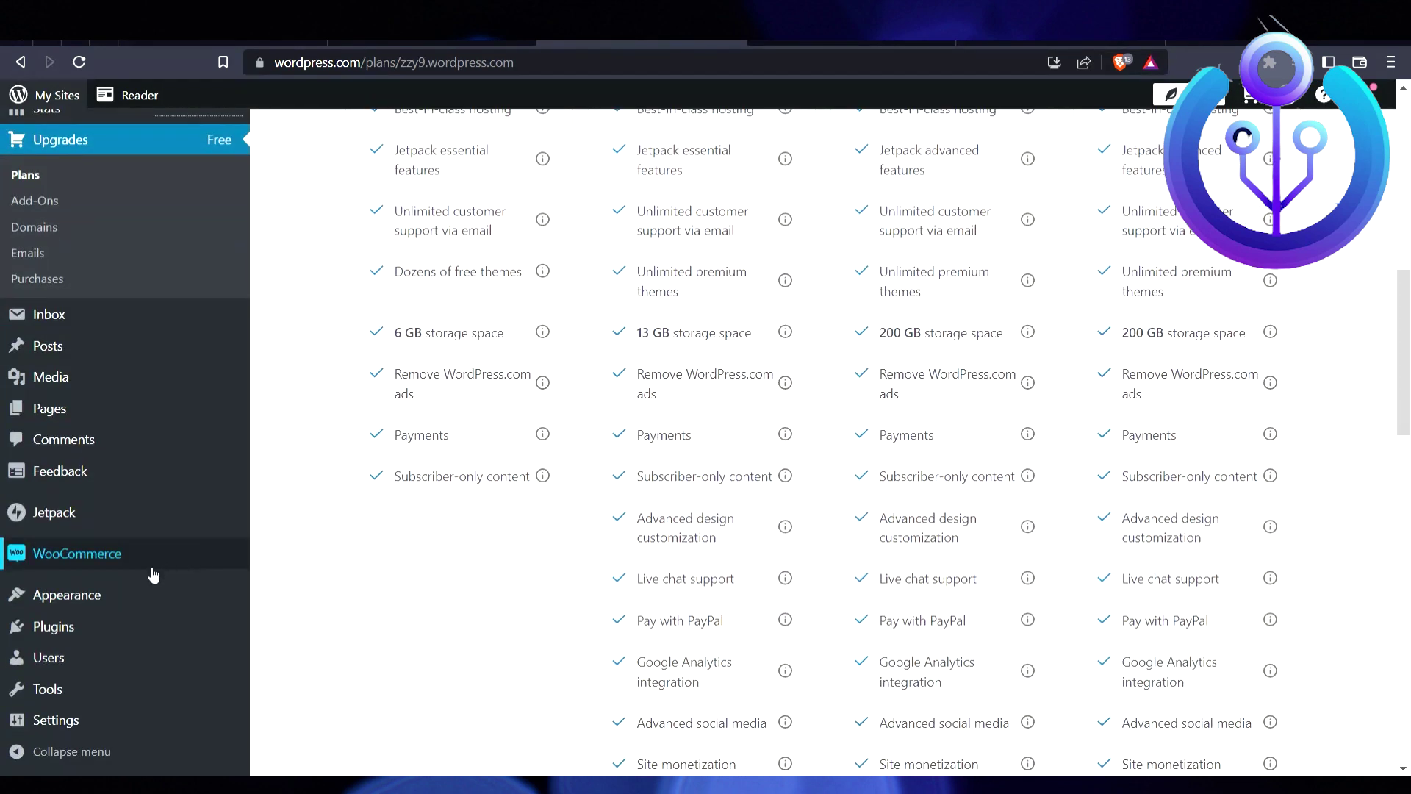
{"action": "scroll", "coordinate": [113, 445], "scroll_direction": "up", "scroll_amount": 6}
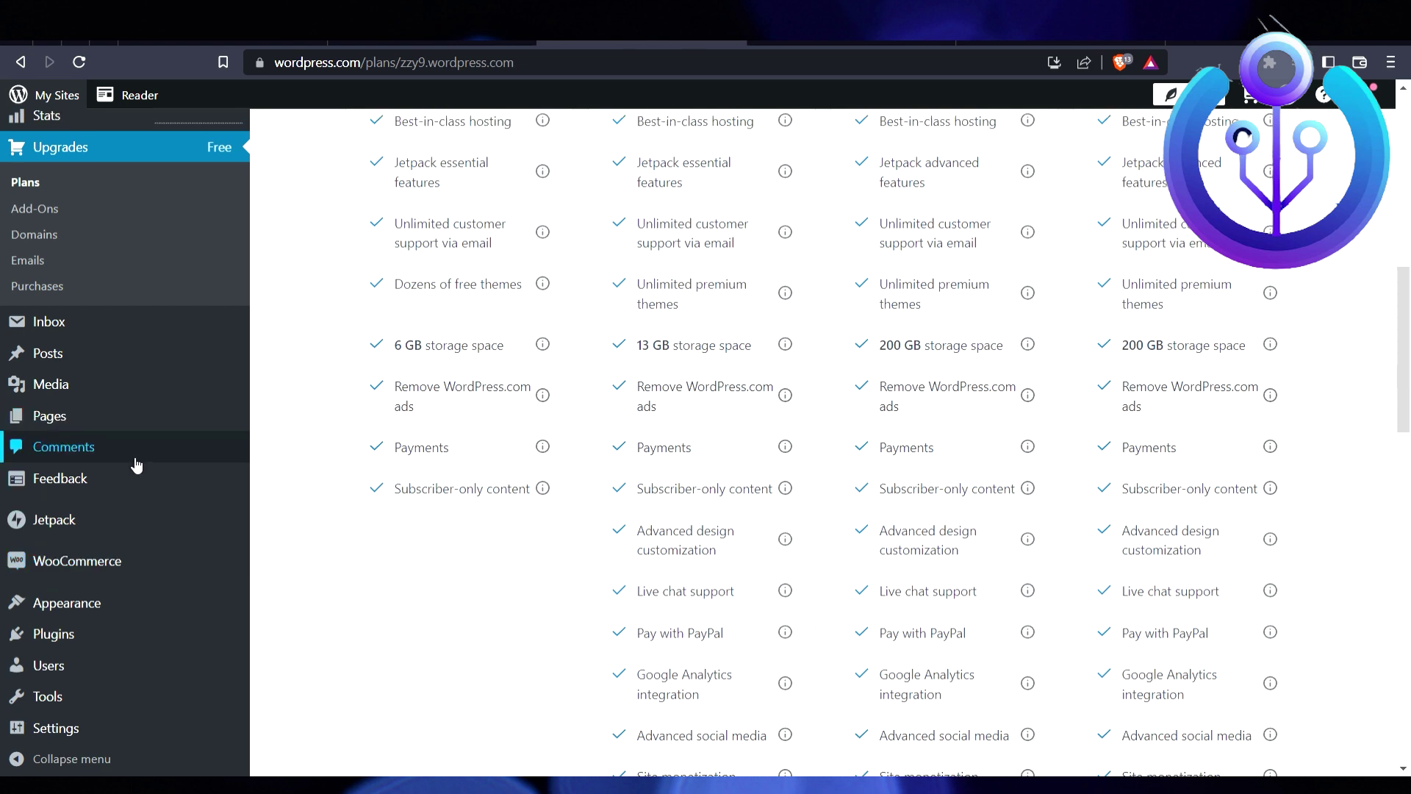
{"action": "scroll", "coordinate": [113, 443], "scroll_direction": "down", "scroll_amount": 6}
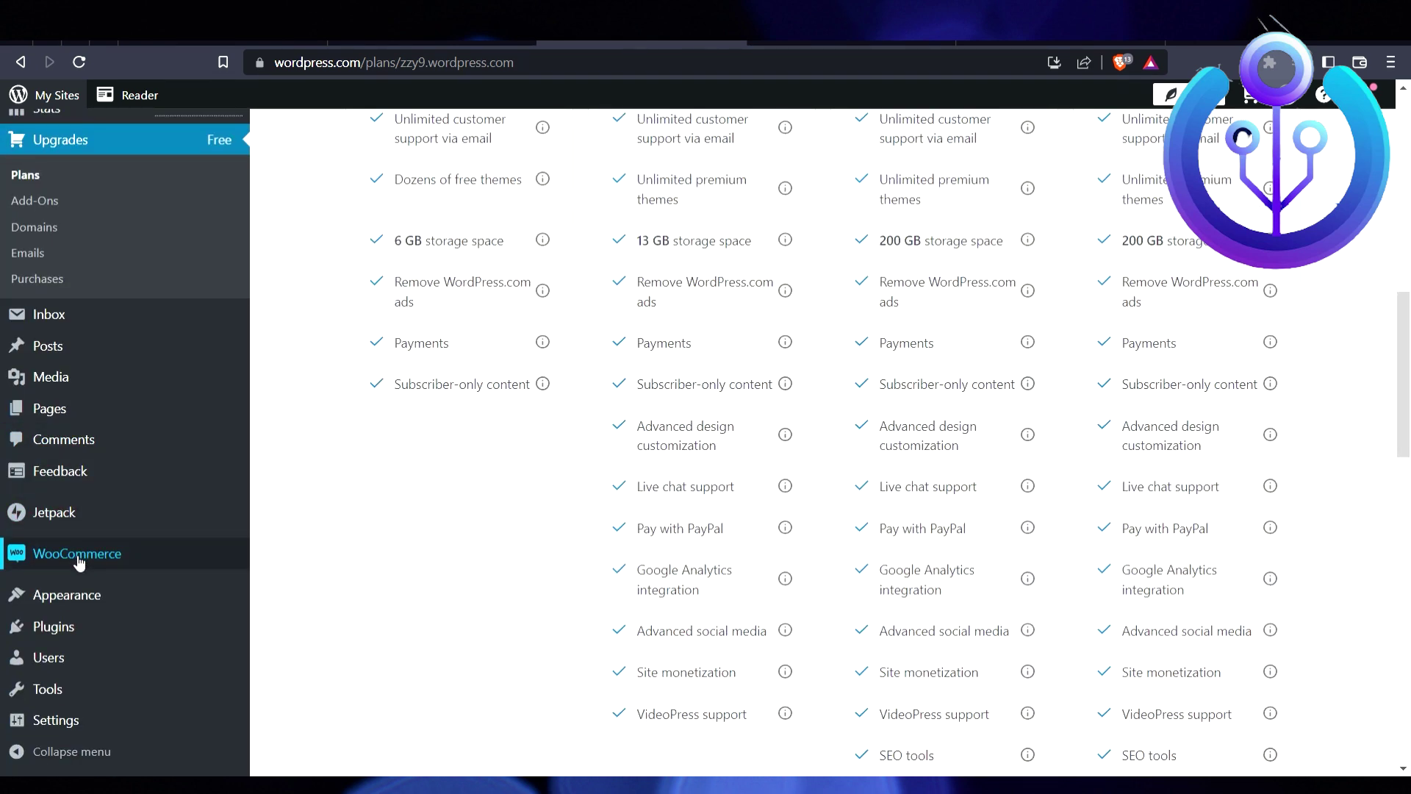
{"action": "left_click", "coordinate": [79, 562]}
{"action": "left_click", "coordinate": [717, 528]}
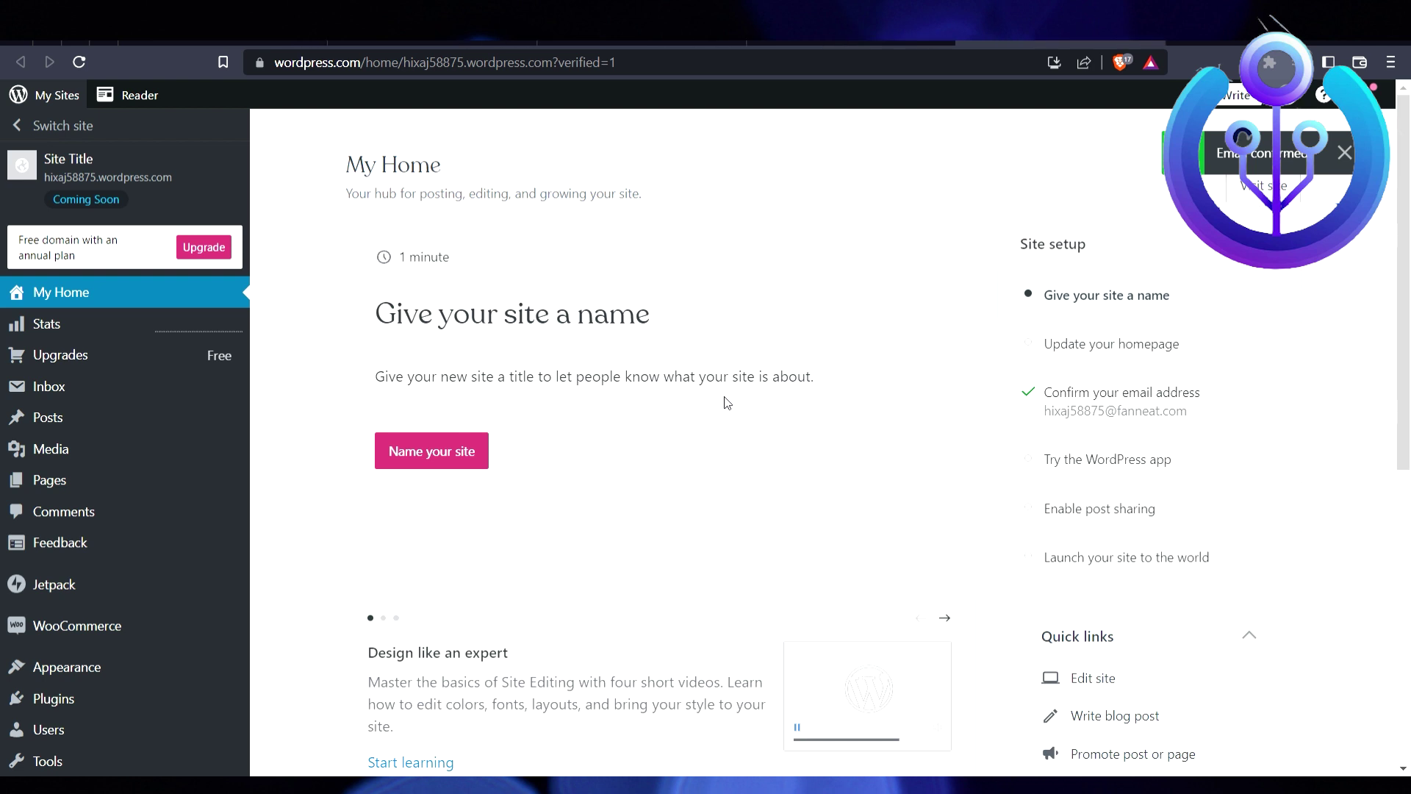
{"action": "scroll", "coordinate": [540, 481], "scroll_direction": "down", "scroll_amount": 3}
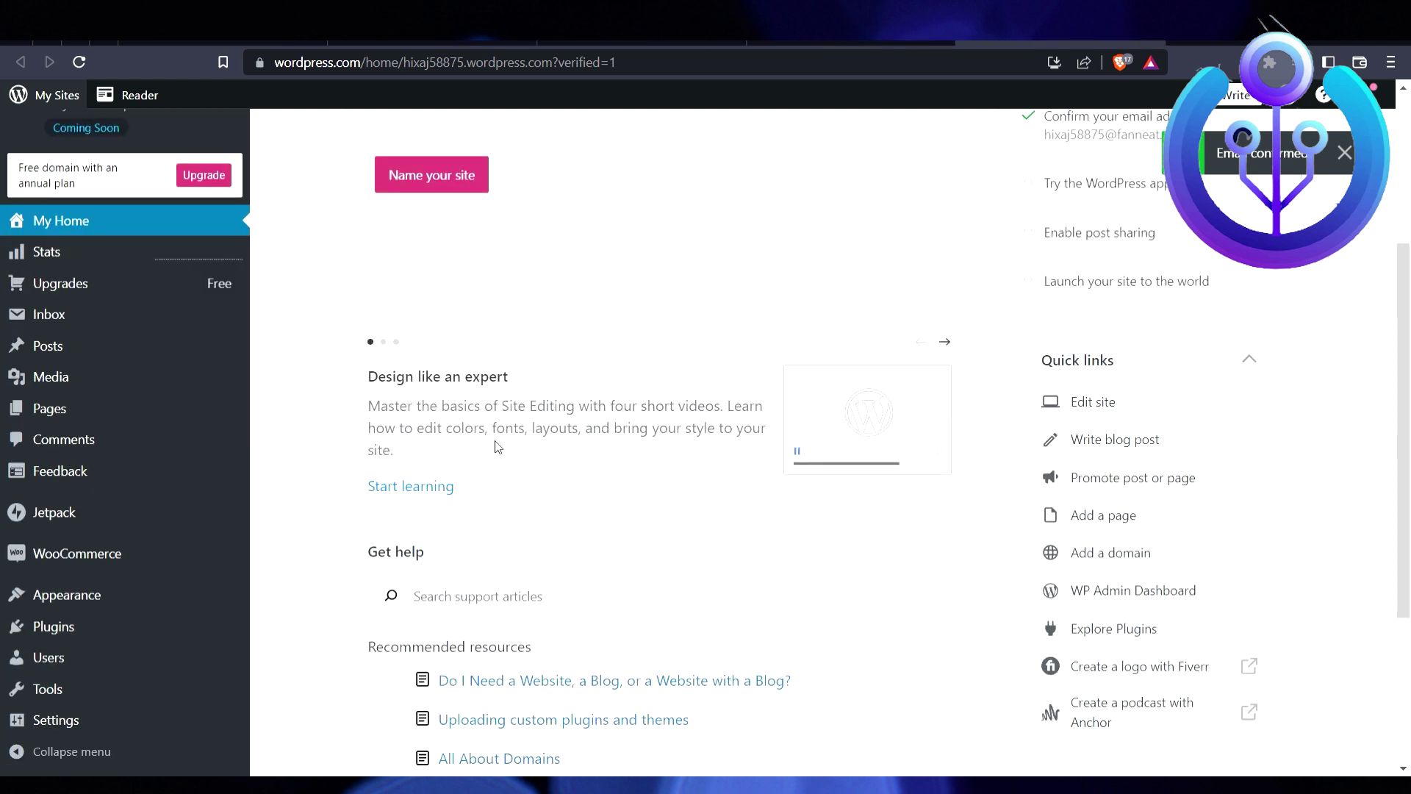
- Start a new WooCommerce store and submit the business address with Albania — Berat and the email
{"action": "left_click", "coordinate": [192, 553]}
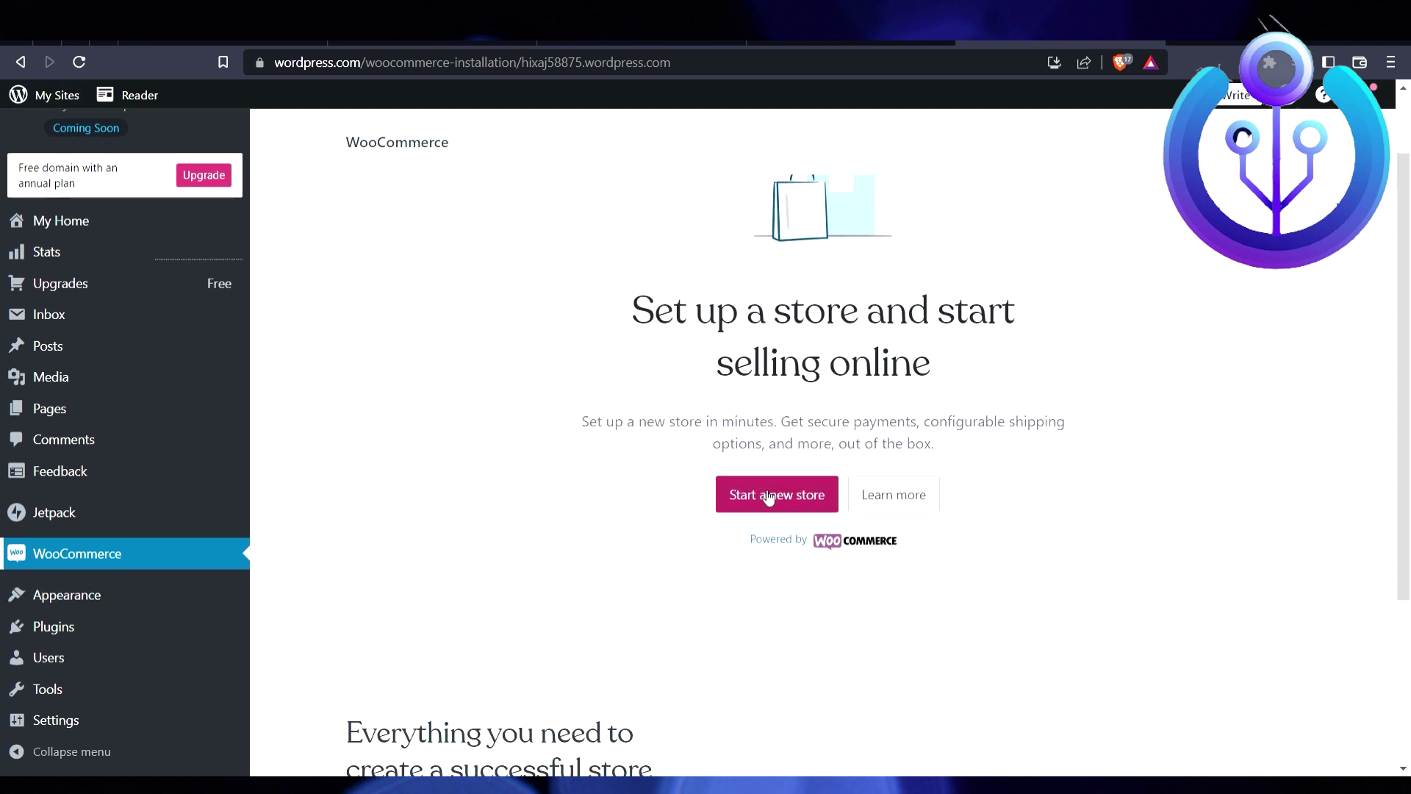
{"action": "left_click", "coordinate": [768, 497]}
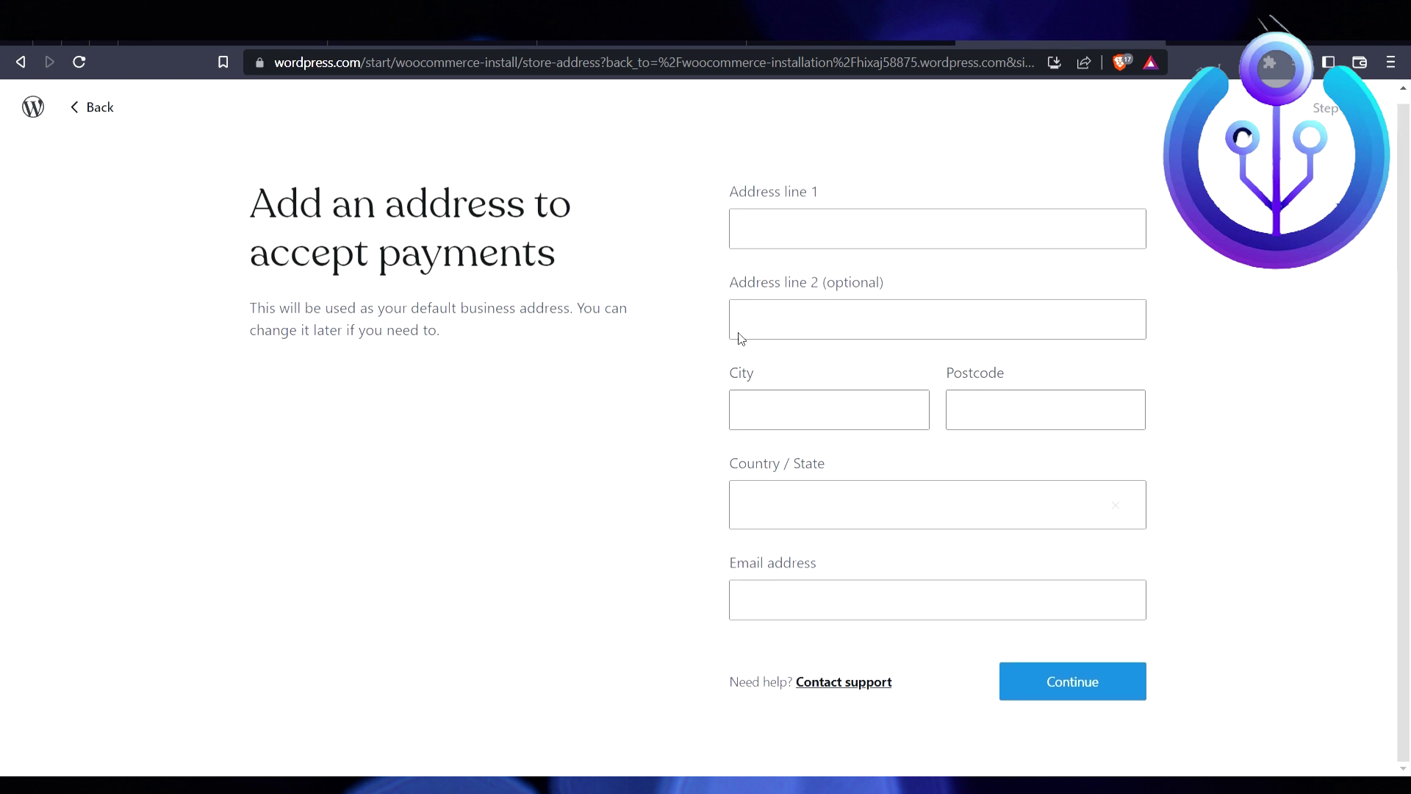
{"action": "left_click", "coordinate": [872, 244]}
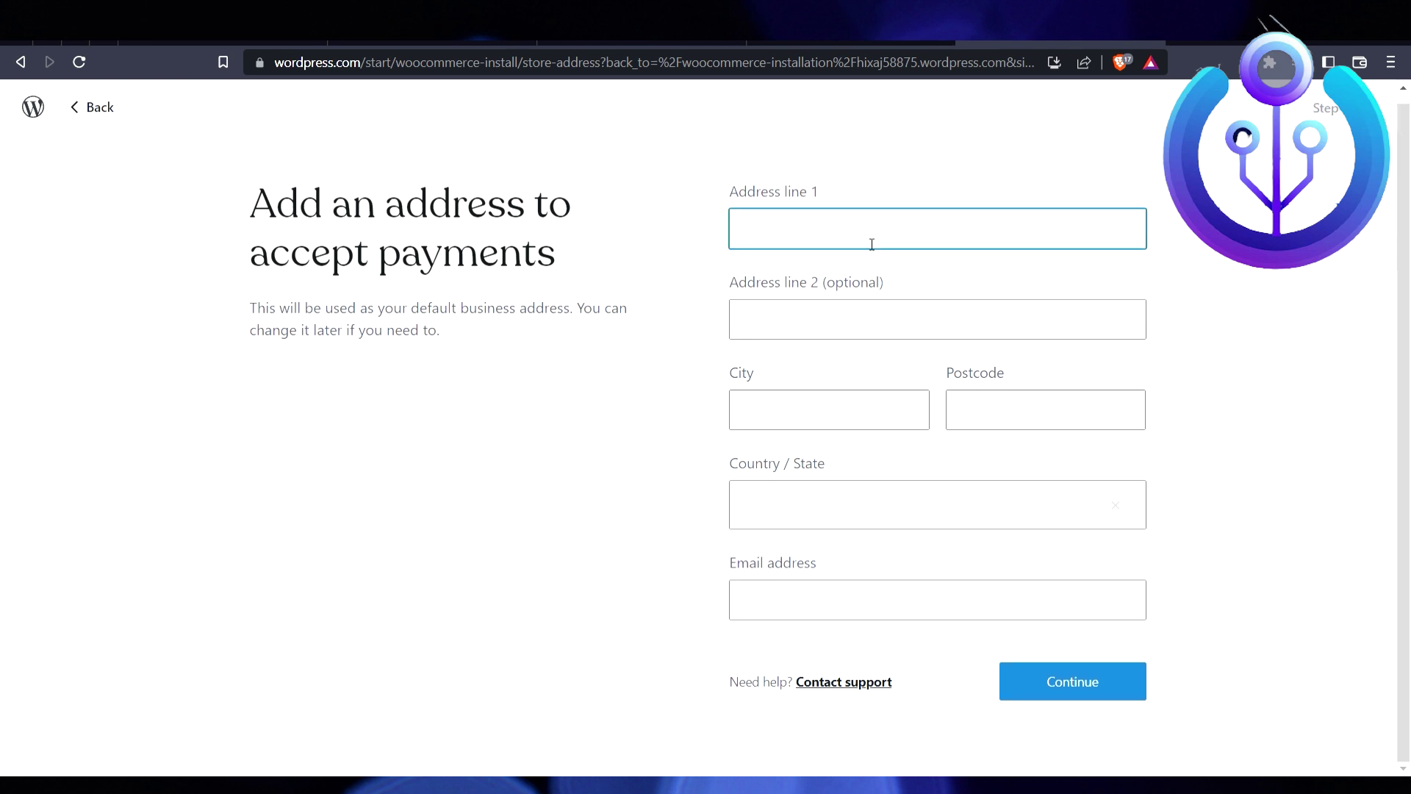
{"action": "type", "text": "afasfsfsdf"}
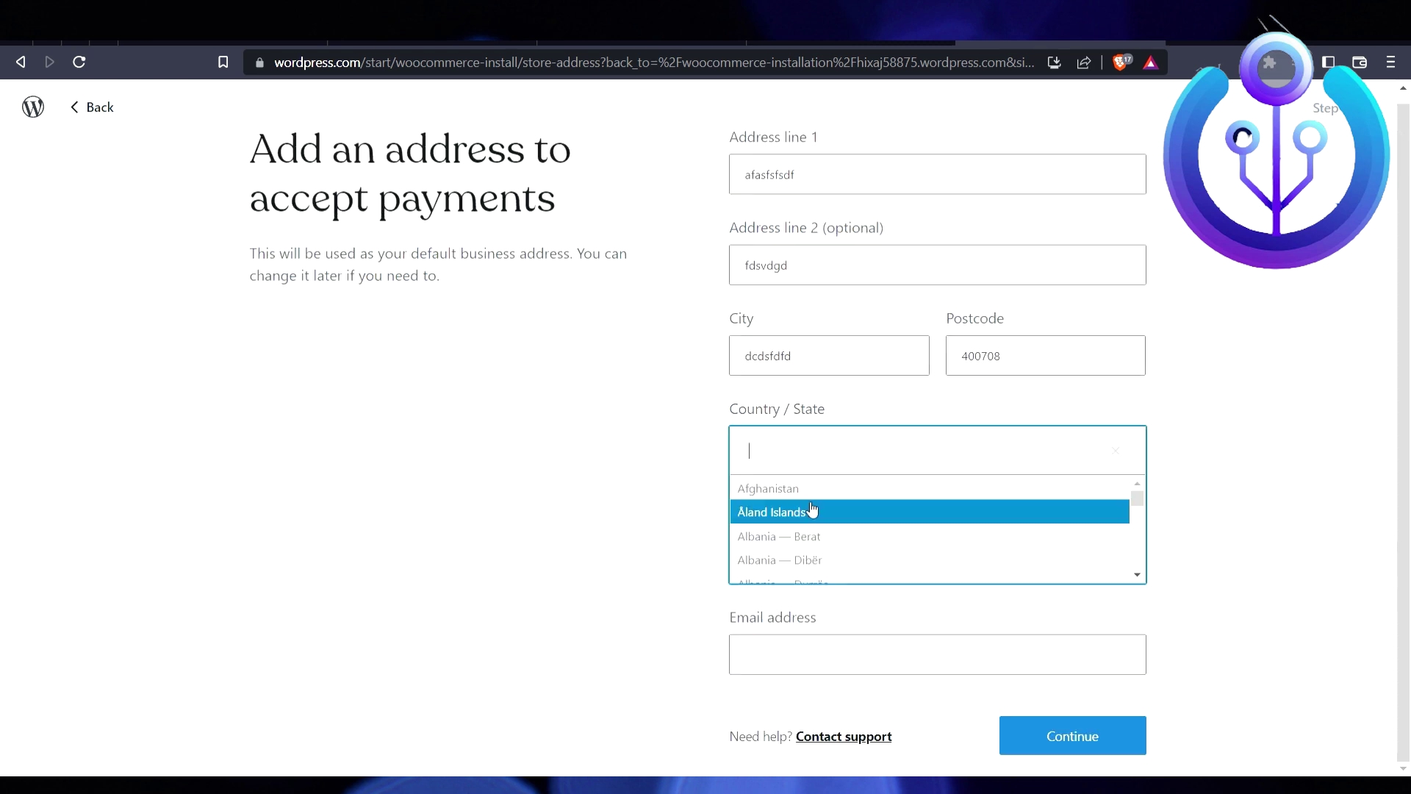
{"action": "left_click", "coordinate": [817, 539]}
{"action": "left_click", "coordinate": [807, 603]}
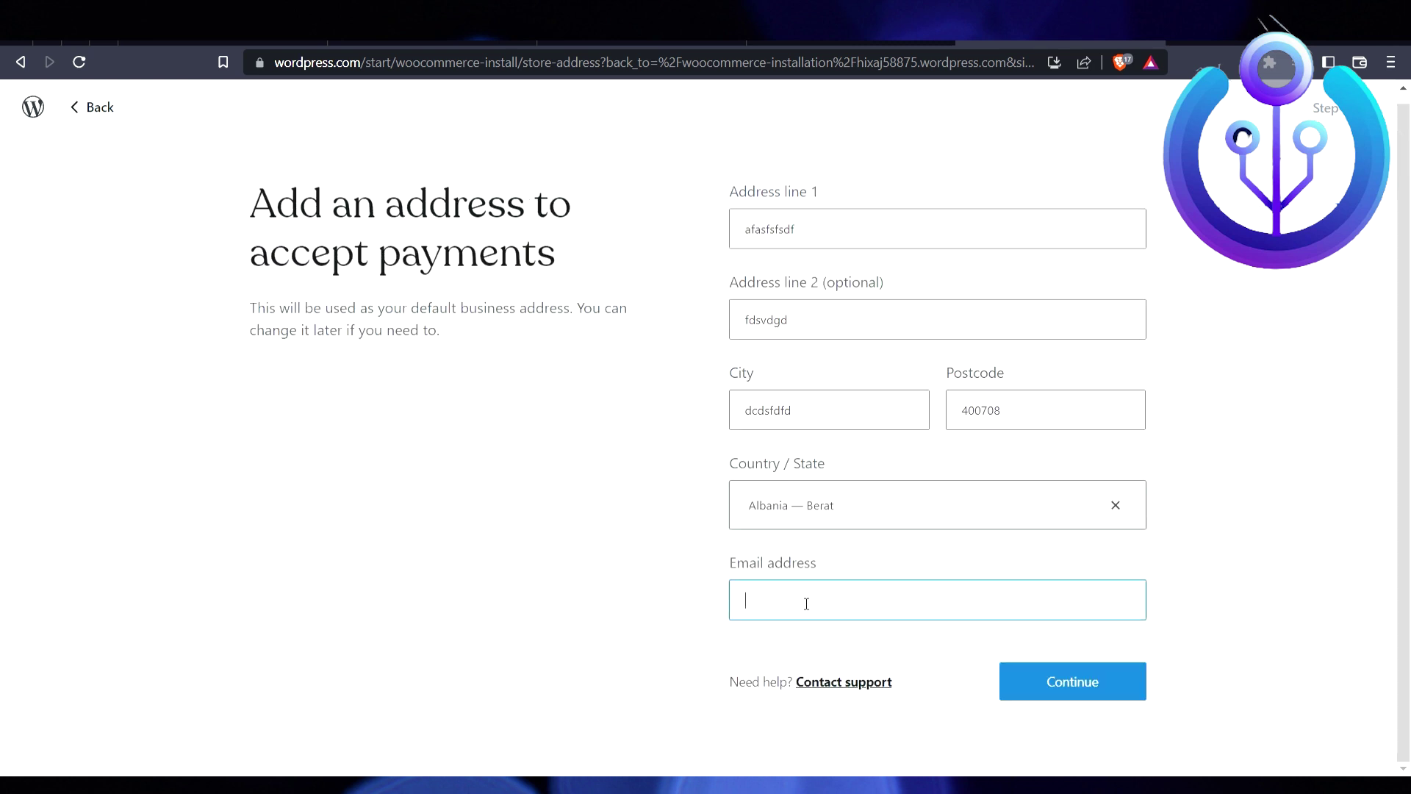
{"action": "key", "text": "ctrl+v"}
{"action": "left_click", "coordinate": [1071, 678]}
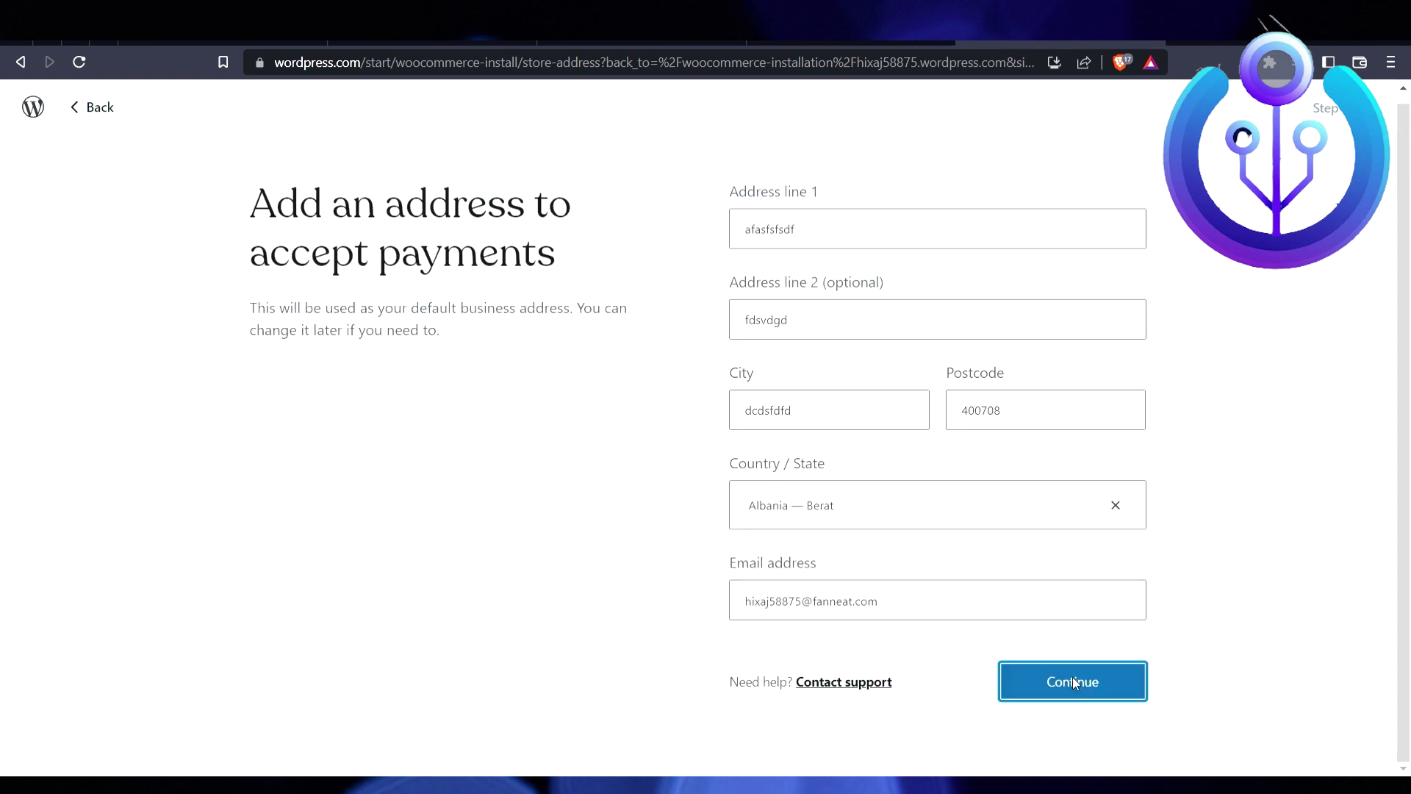
- Answer No to selling elsewhere, confirm the domain change and plan upgrade, then leave the wizard
{"action": "left_click", "coordinate": [788, 576]}
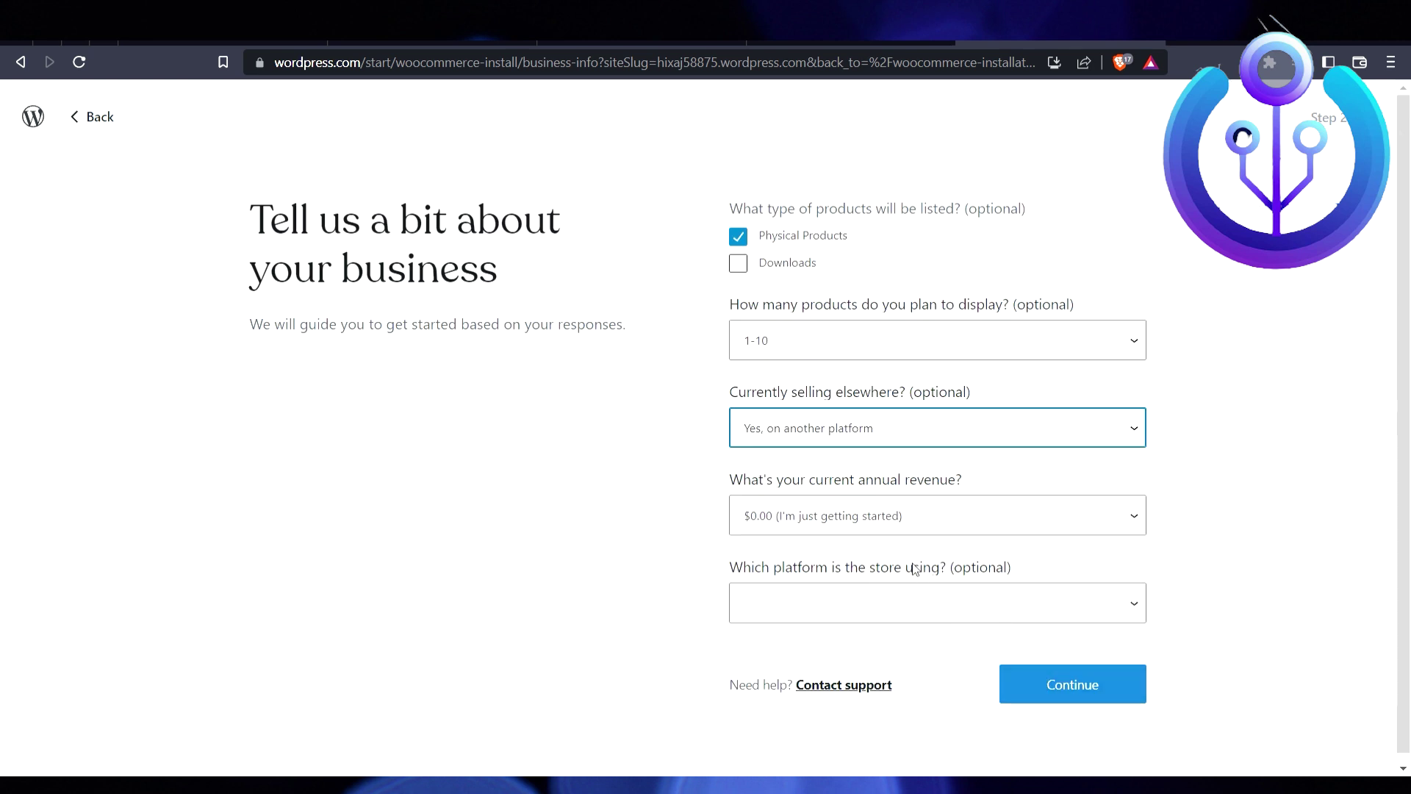
{"action": "key", "text": "Up"}
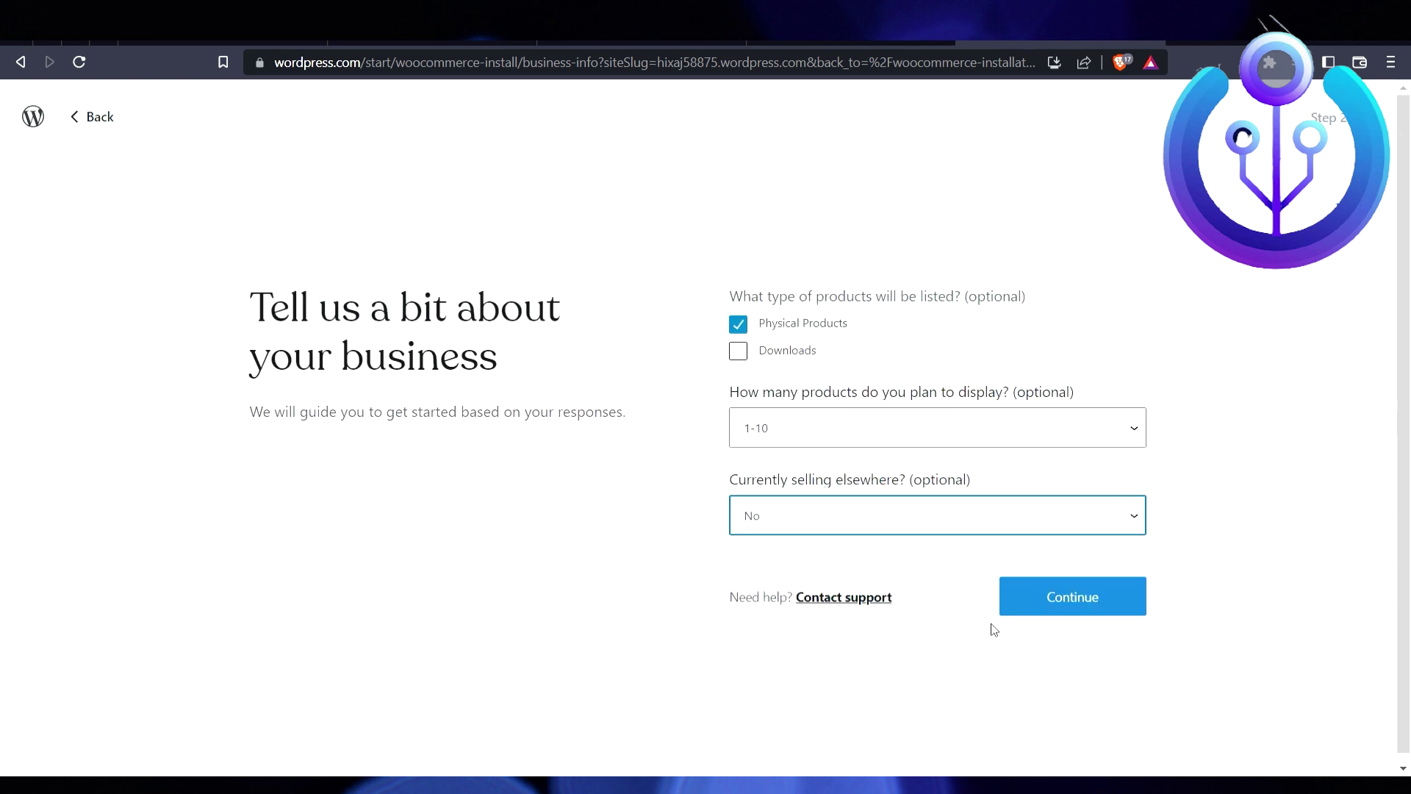
{"action": "left_click", "coordinate": [1055, 602]}
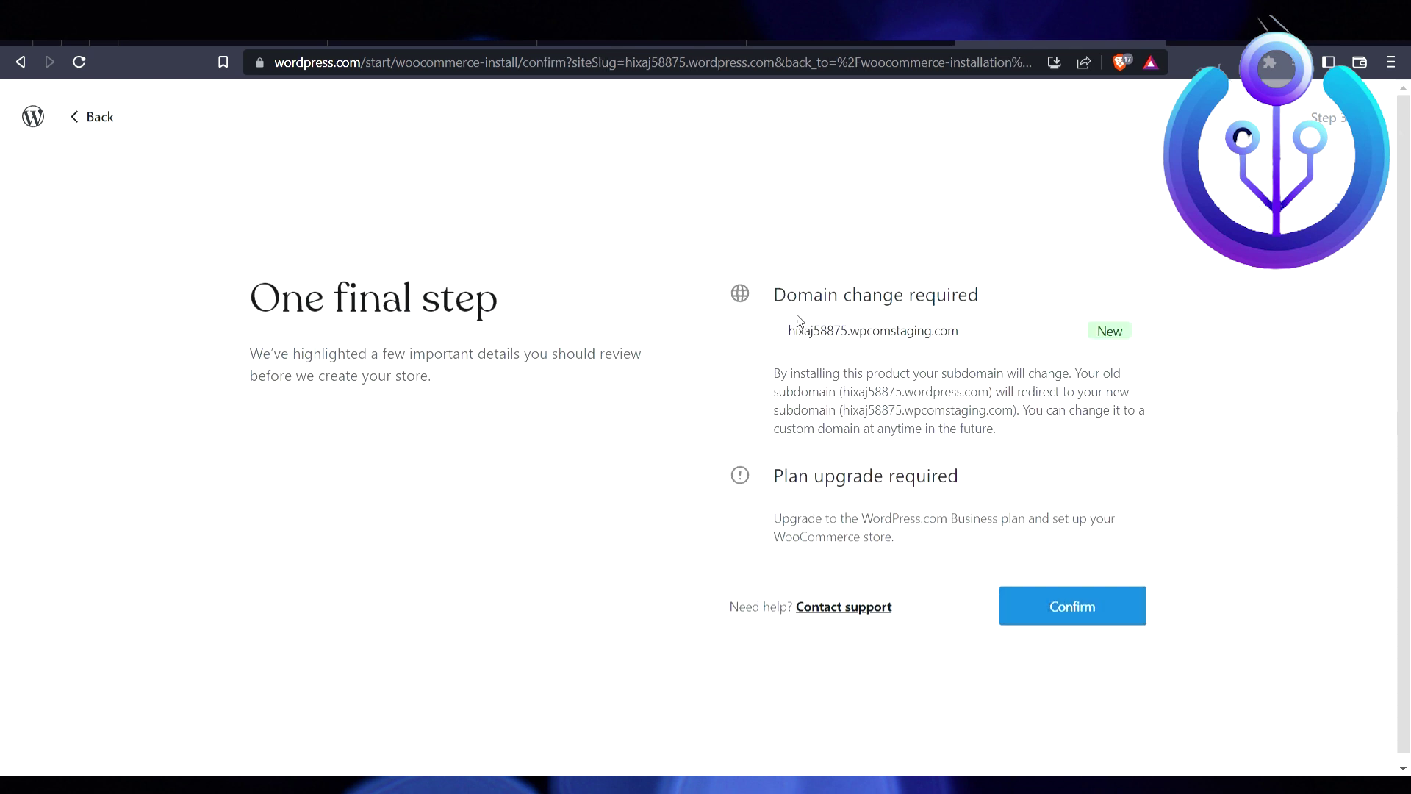
{"action": "scroll", "coordinate": [917, 292], "scroll_direction": "down", "scroll_amount": 1}
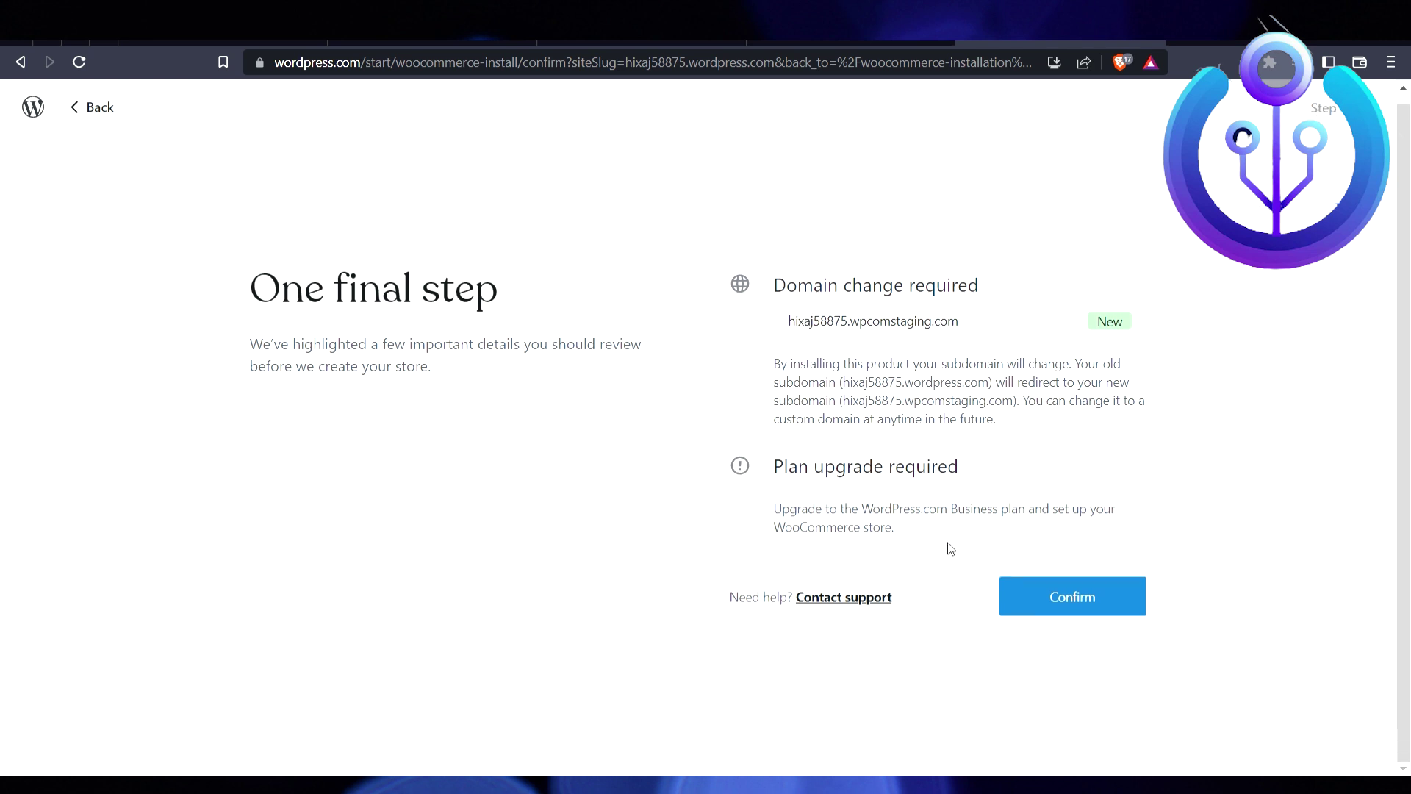
{"action": "left_click", "coordinate": [1049, 596]}
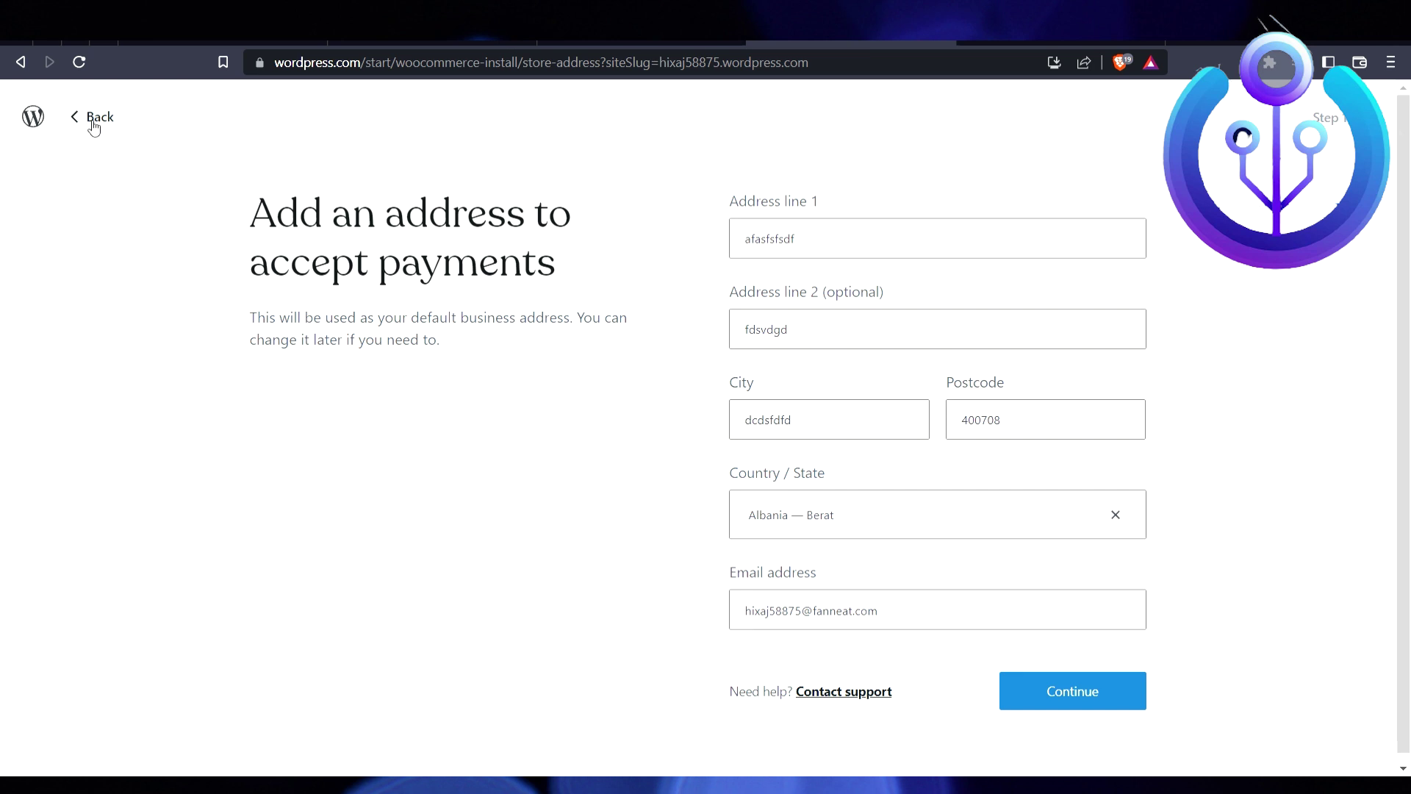
{"action": "left_click", "coordinate": [91, 120]}
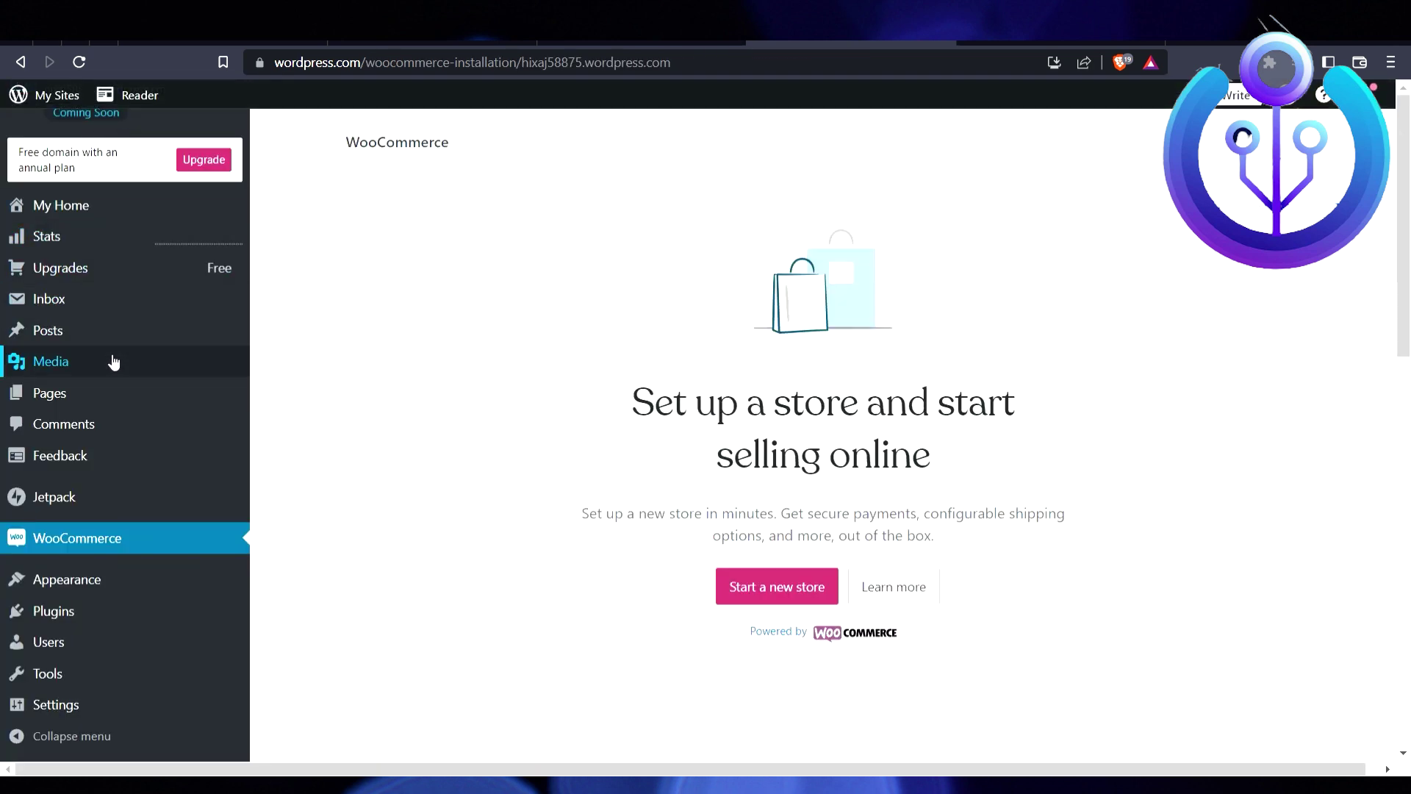
{"action": "scroll", "coordinate": [439, 495], "scroll_direction": "down", "scroll_amount": 3}
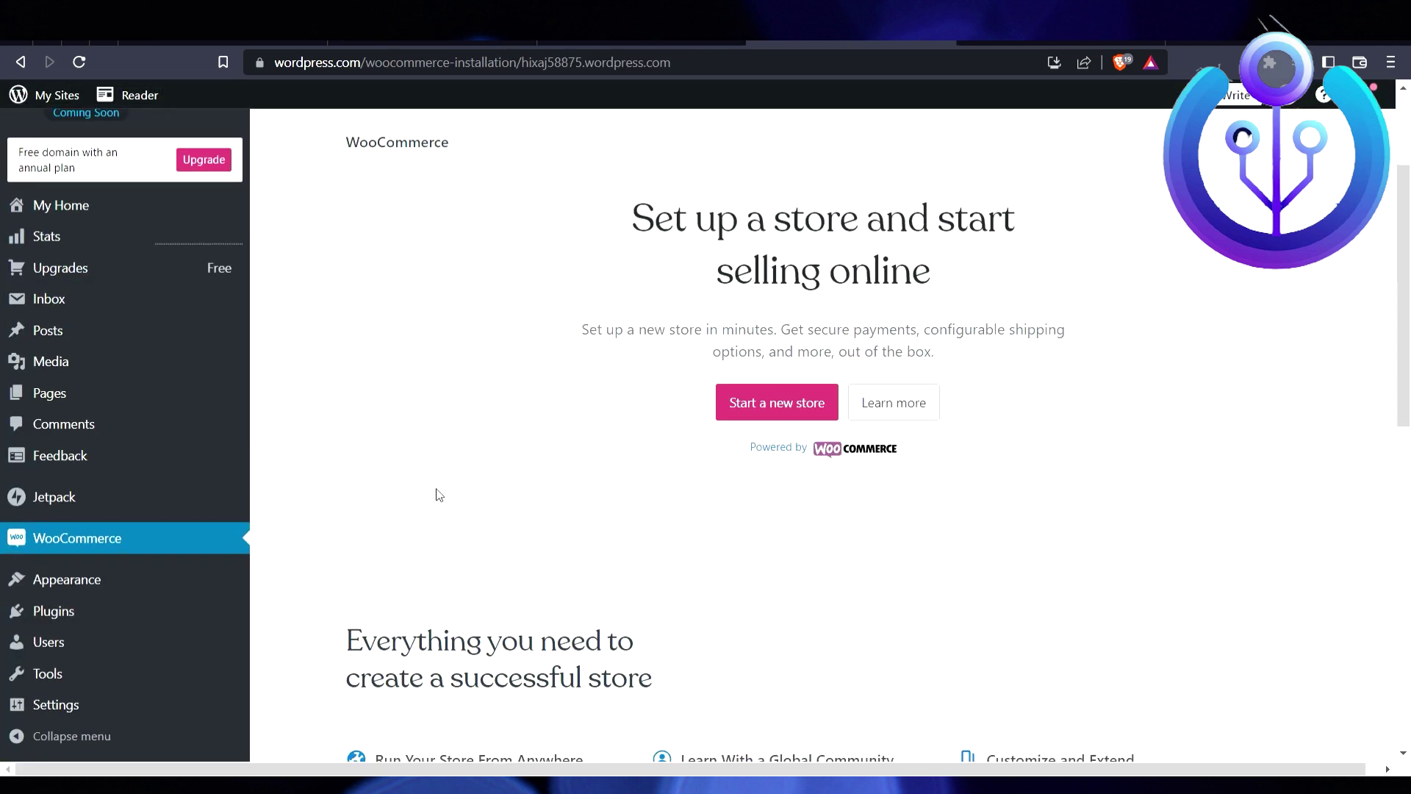
- Create a new post titled 'zzyz' from Posts, then open a new browser tab
{"action": "left_click", "coordinate": [87, 335]}
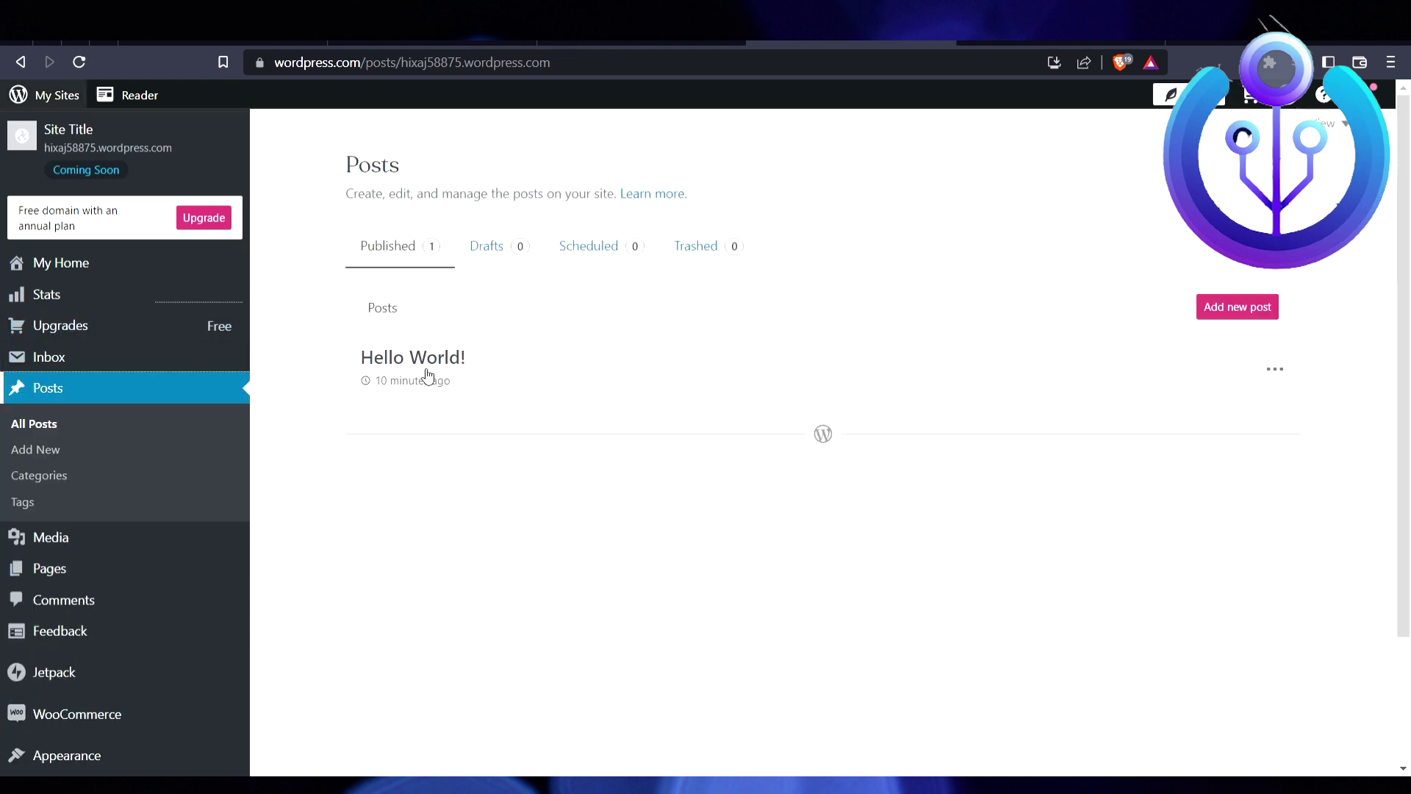
{"action": "left_click", "coordinate": [1234, 312]}
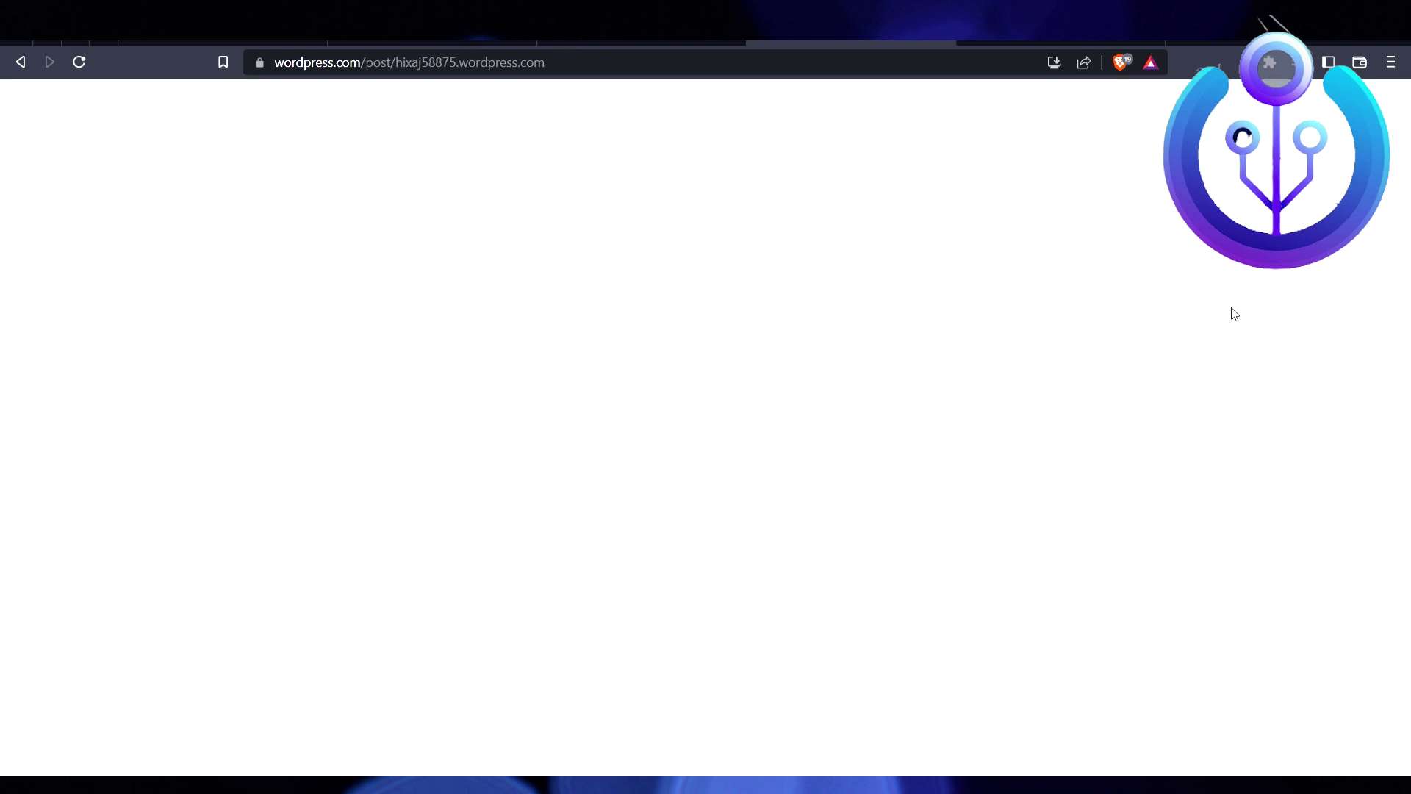
{"action": "left_click", "coordinate": [394, 250]}
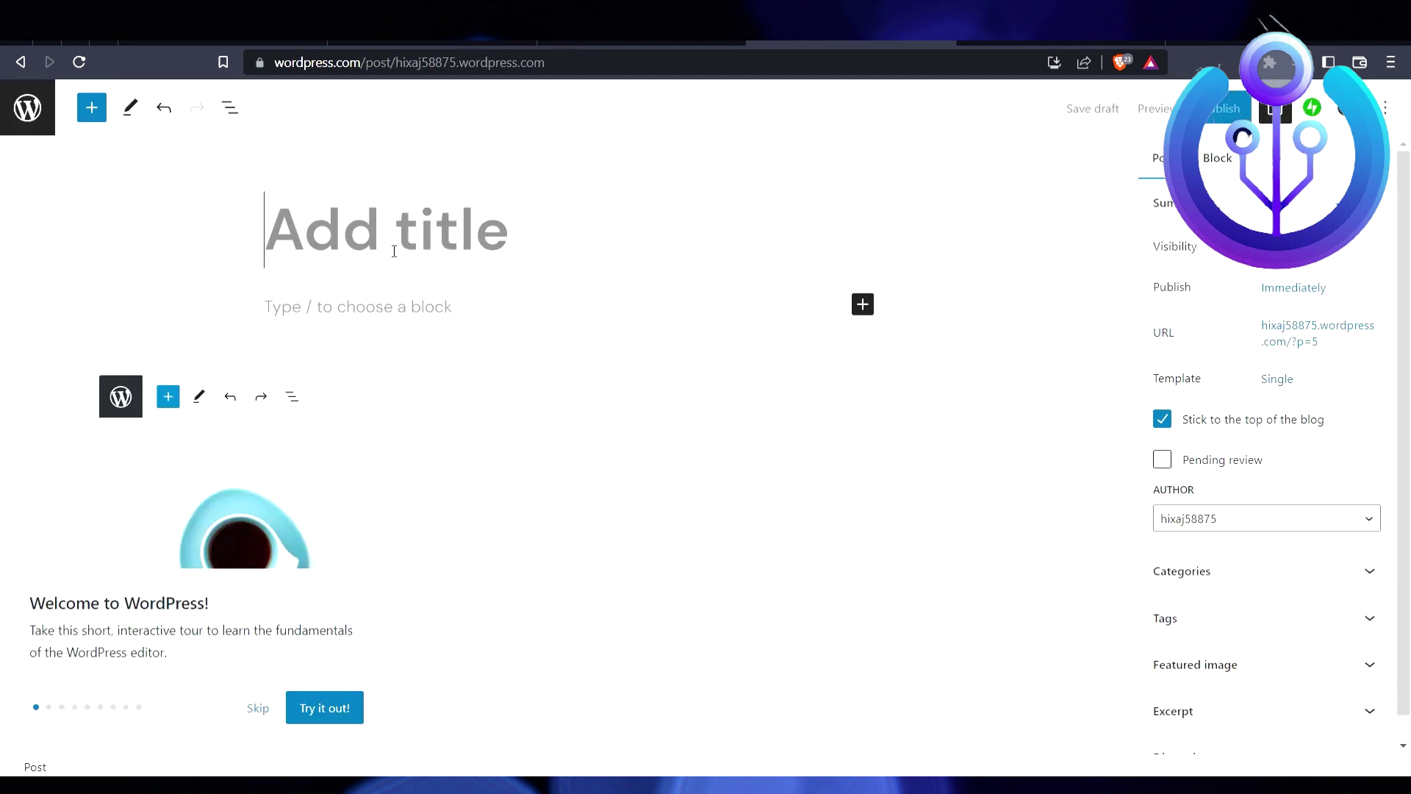
{"action": "type", "text": "zzyz"}
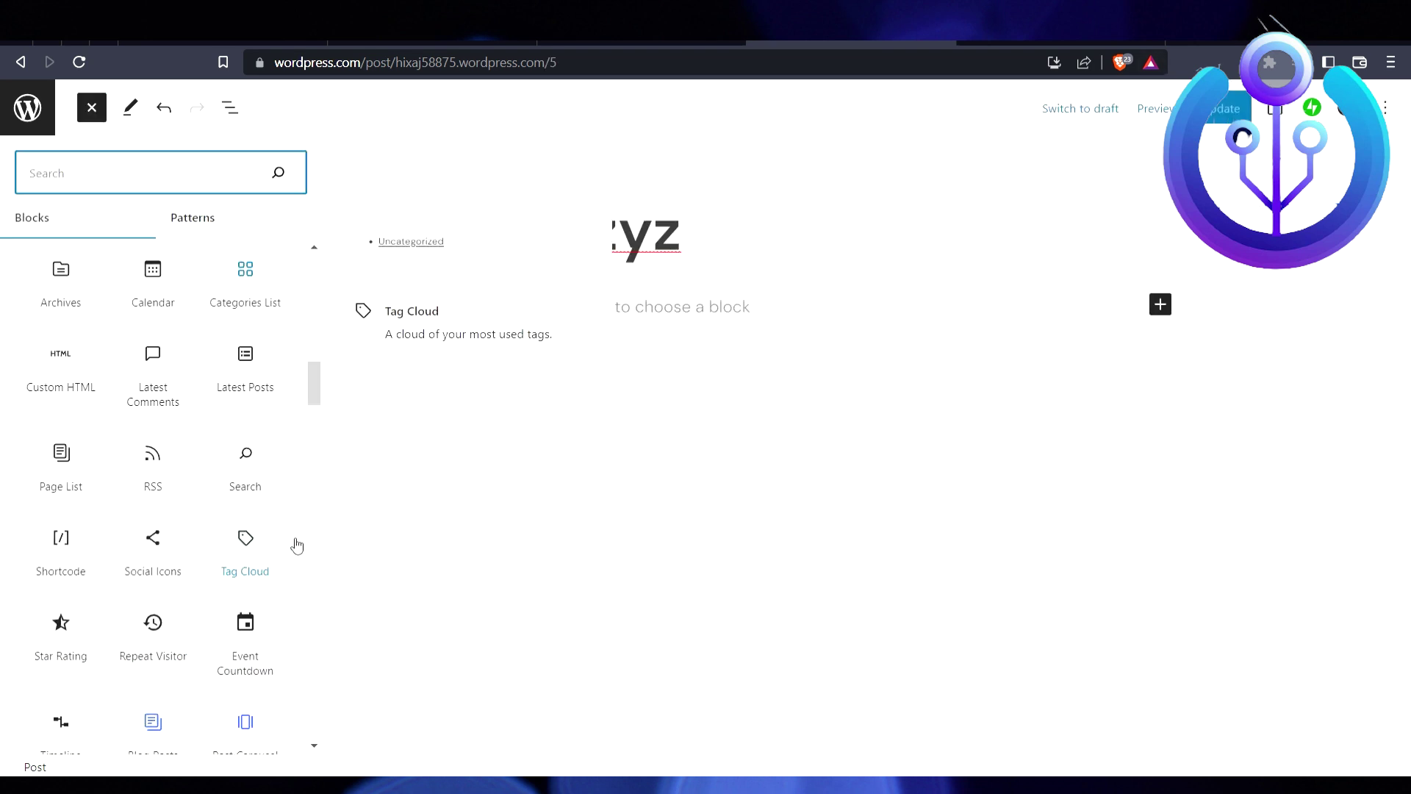
{"action": "scroll", "coordinate": [296, 544], "scroll_direction": "down", "scroll_amount": 5}
{"action": "scroll", "coordinate": [296, 546], "scroll_direction": "down", "scroll_amount": 3}
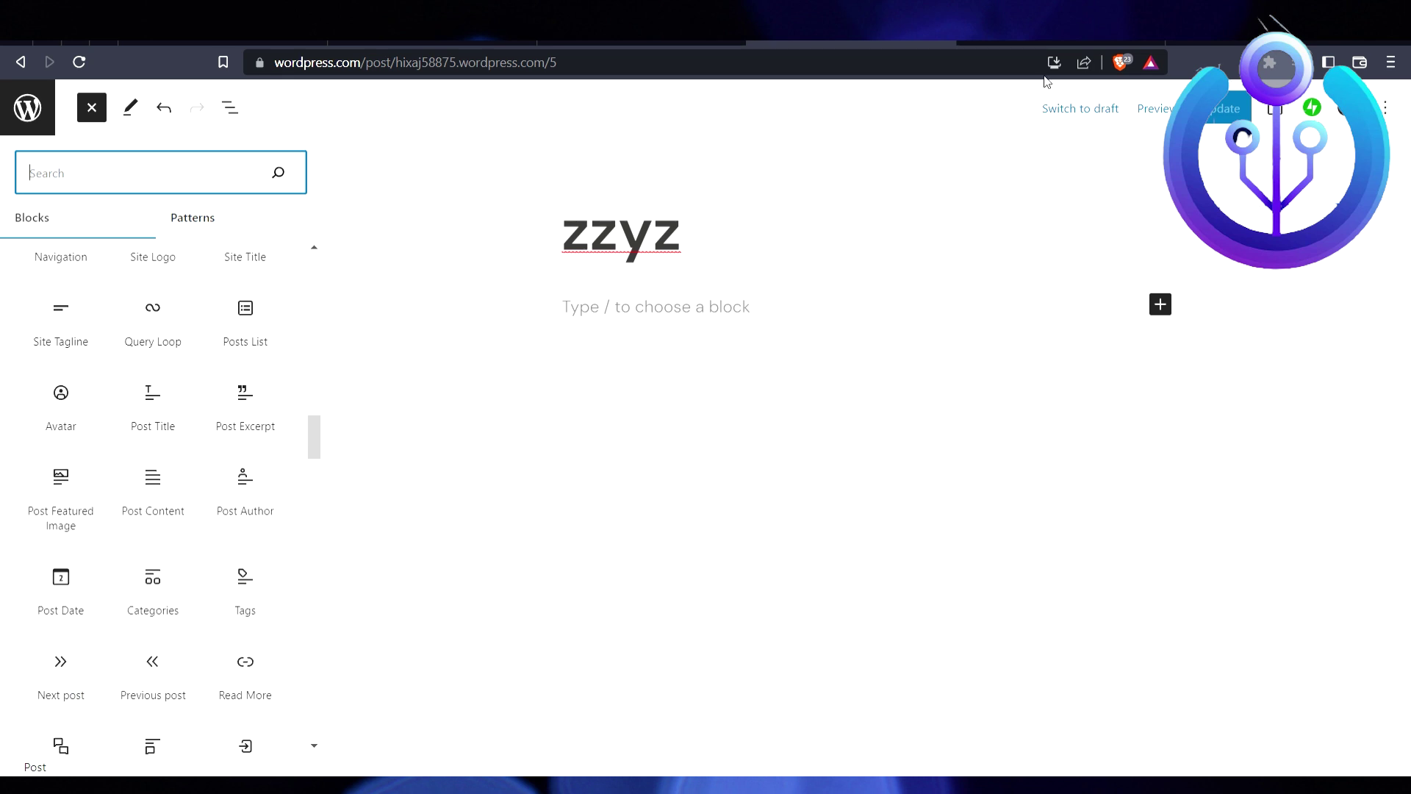
{"action": "left_click", "coordinate": [1188, 42]}
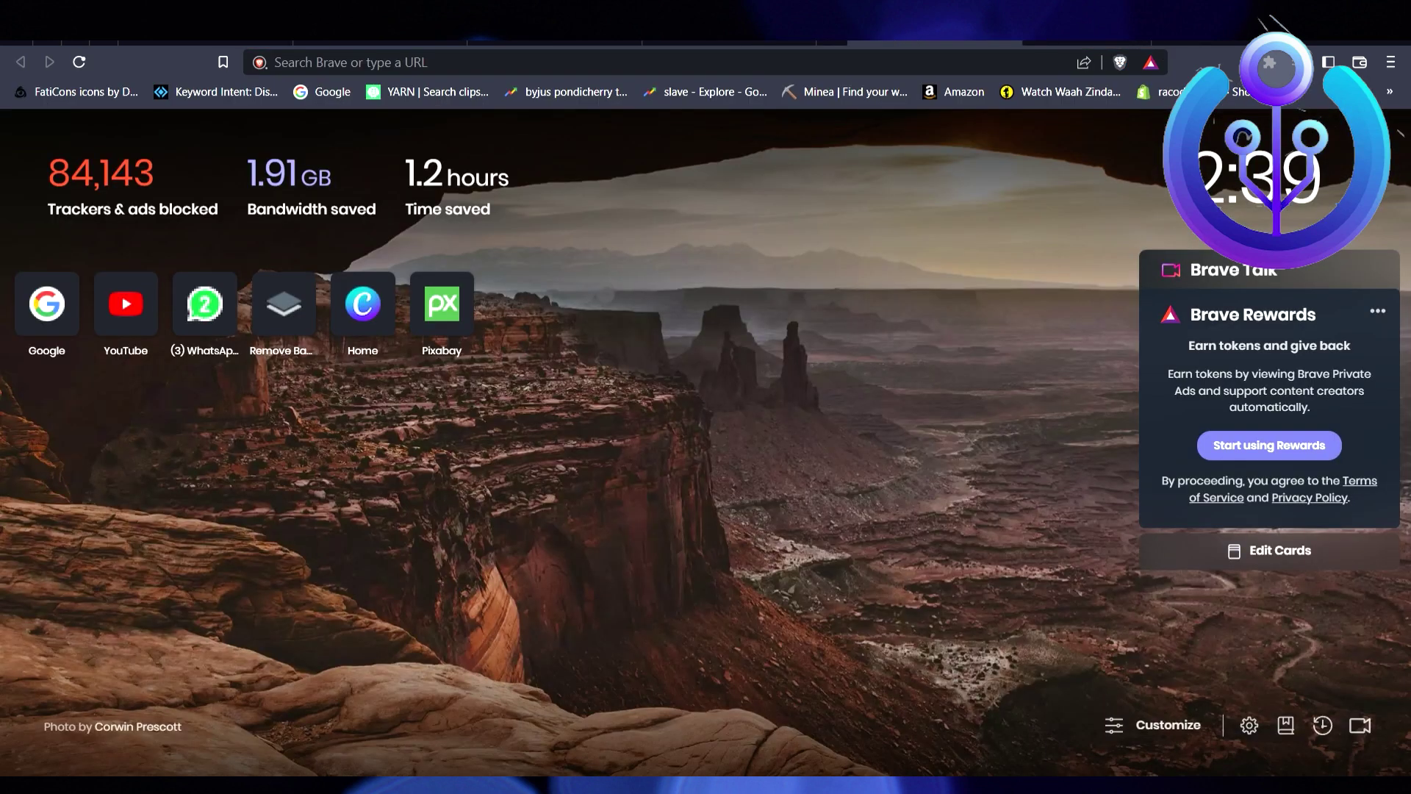
- Search Google for 'woocommerce' in the new tab to reach WooCommerce.com
{"action": "left_click", "coordinate": [322, 98]}
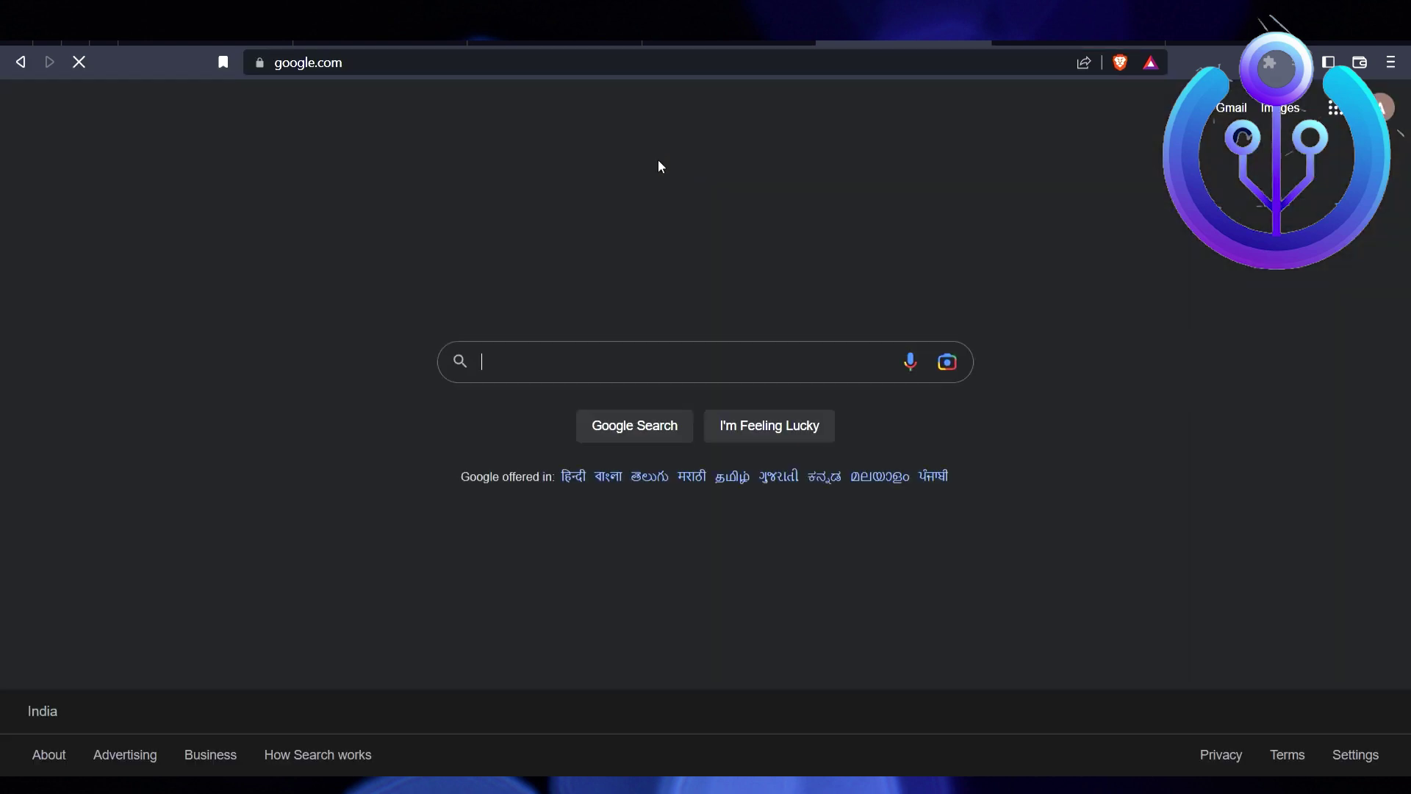
{"action": "type", "text": "woocommer"}
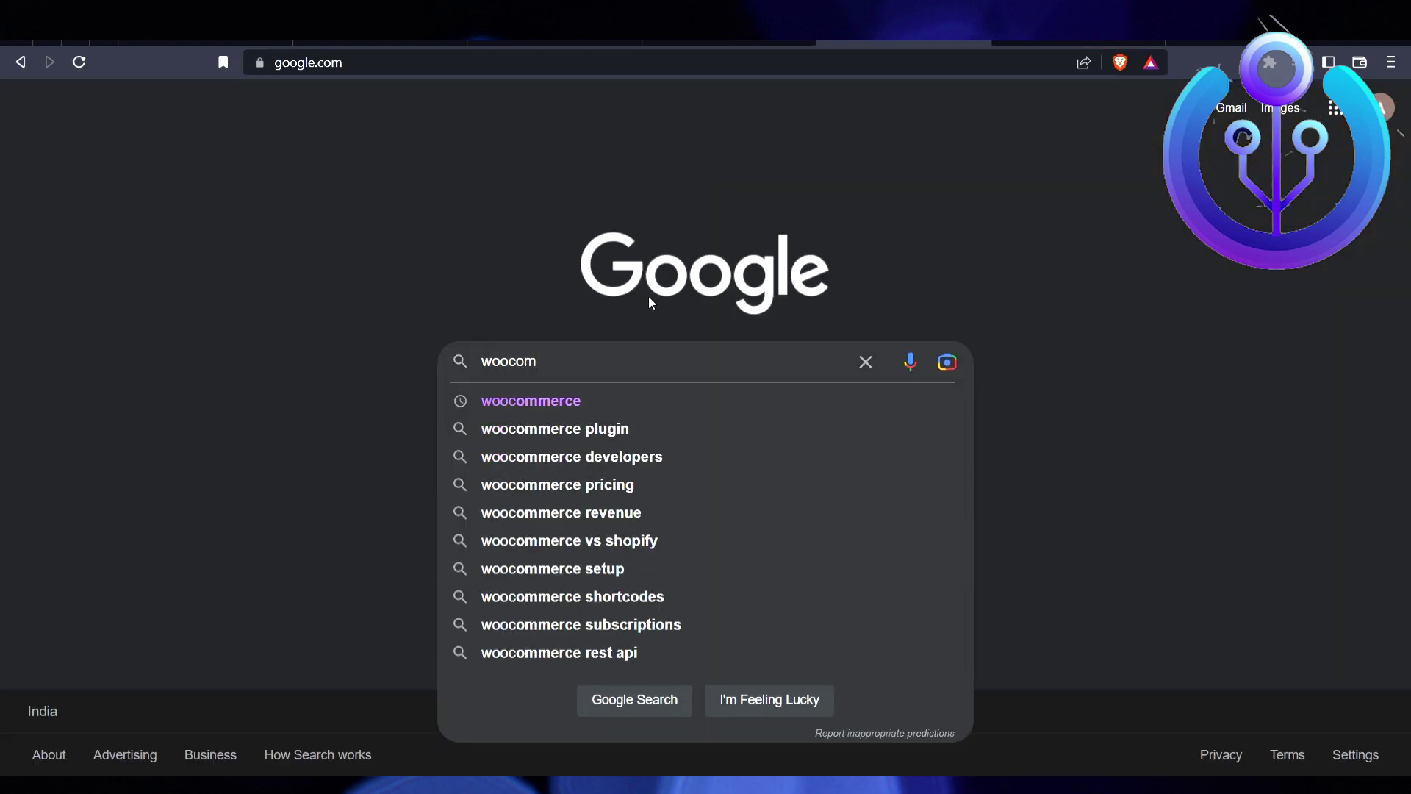
{"action": "type", "text": "ce"}
{"action": "key", "text": "Return"}
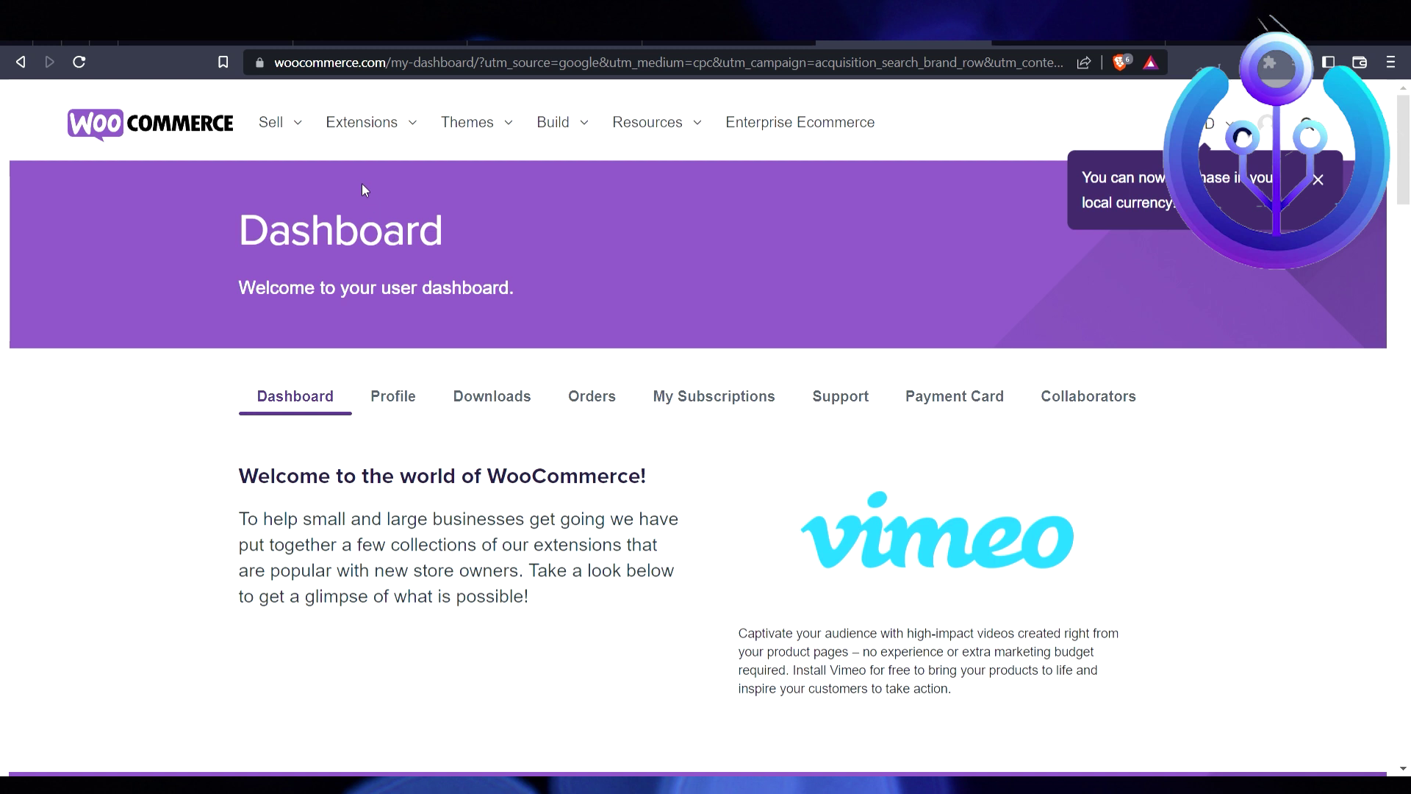
- Browse Extensions > Payments > Payment Processors & Gateways to the Stripe extension page
{"action": "left_click", "coordinate": [393, 127]}
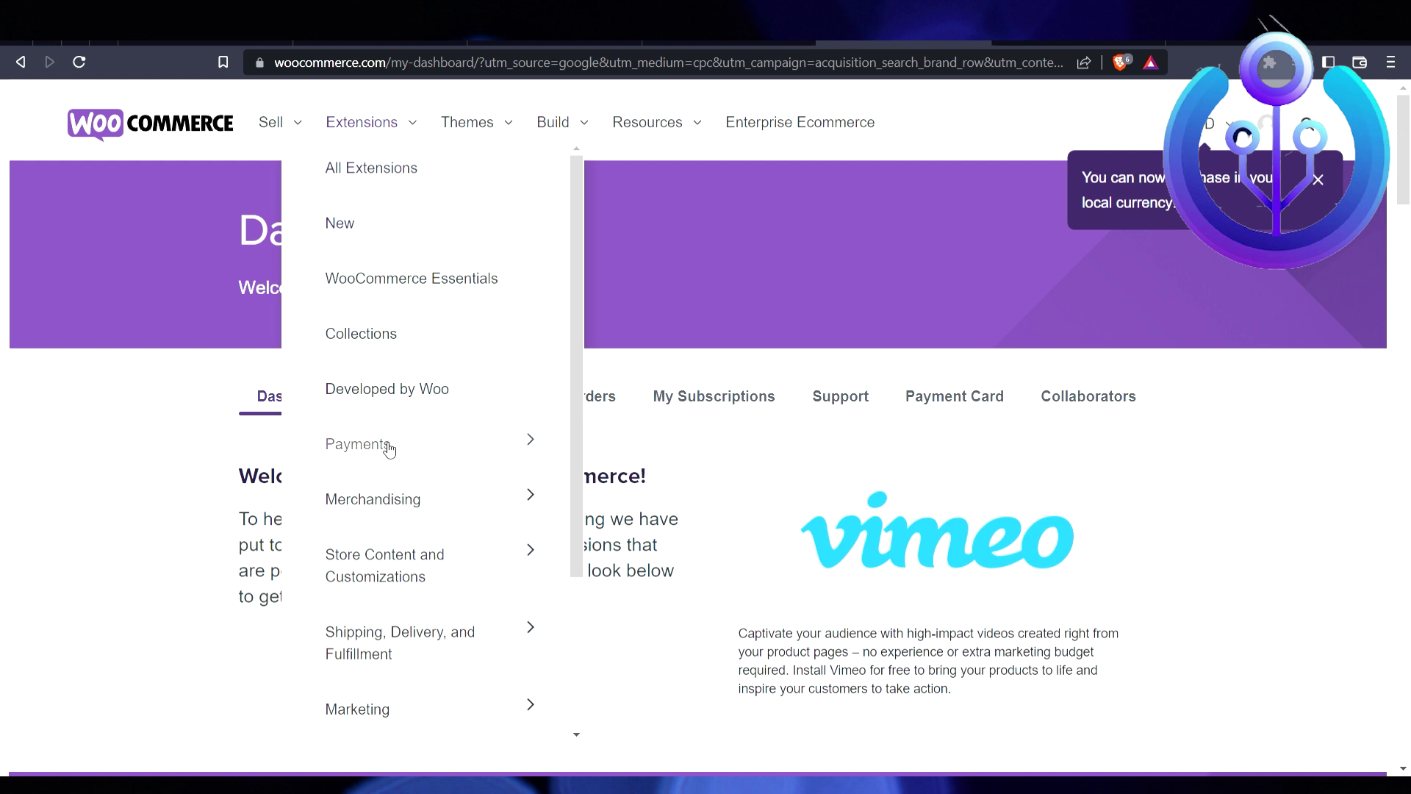
{"action": "mouse_move", "coordinate": [390, 446]}
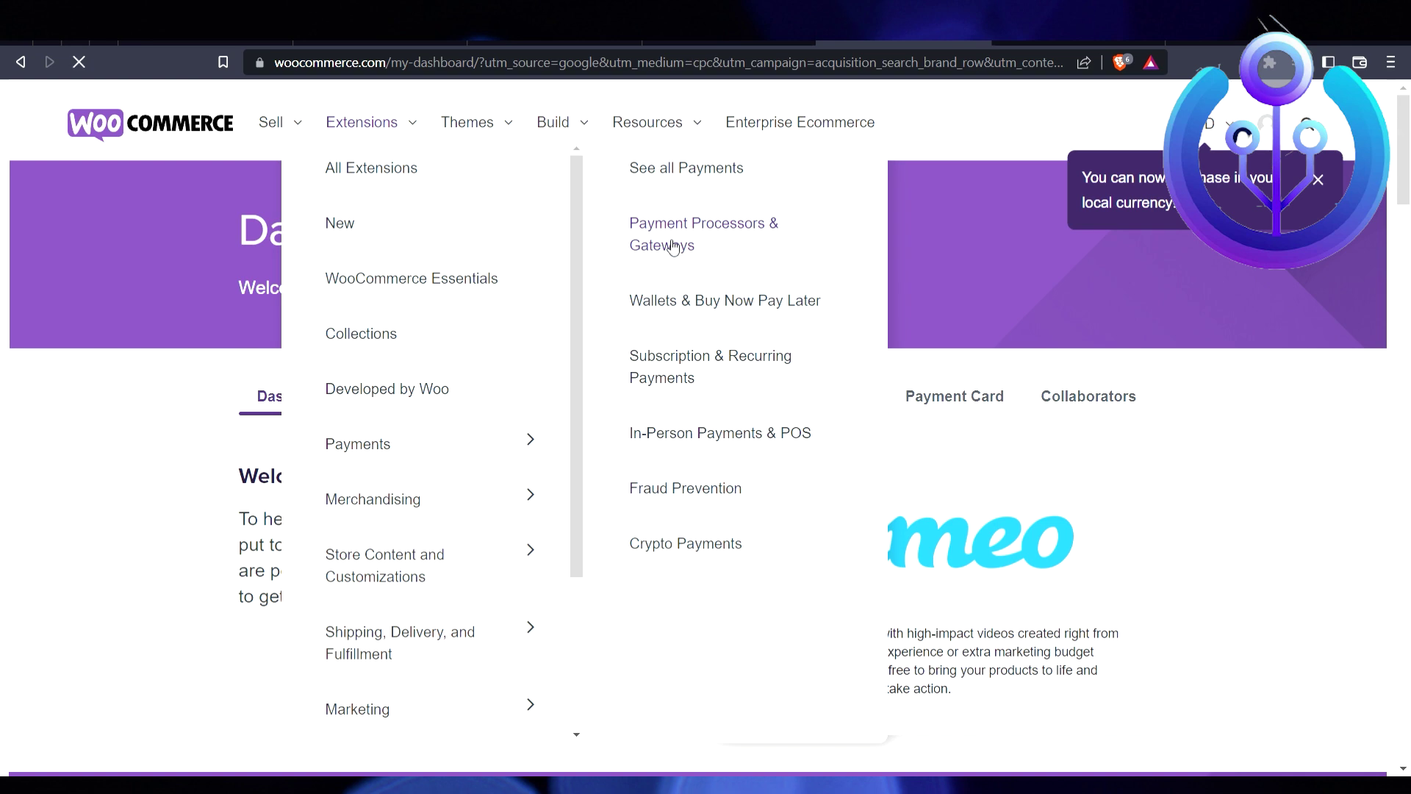
{"action": "left_click", "coordinate": [724, 247]}
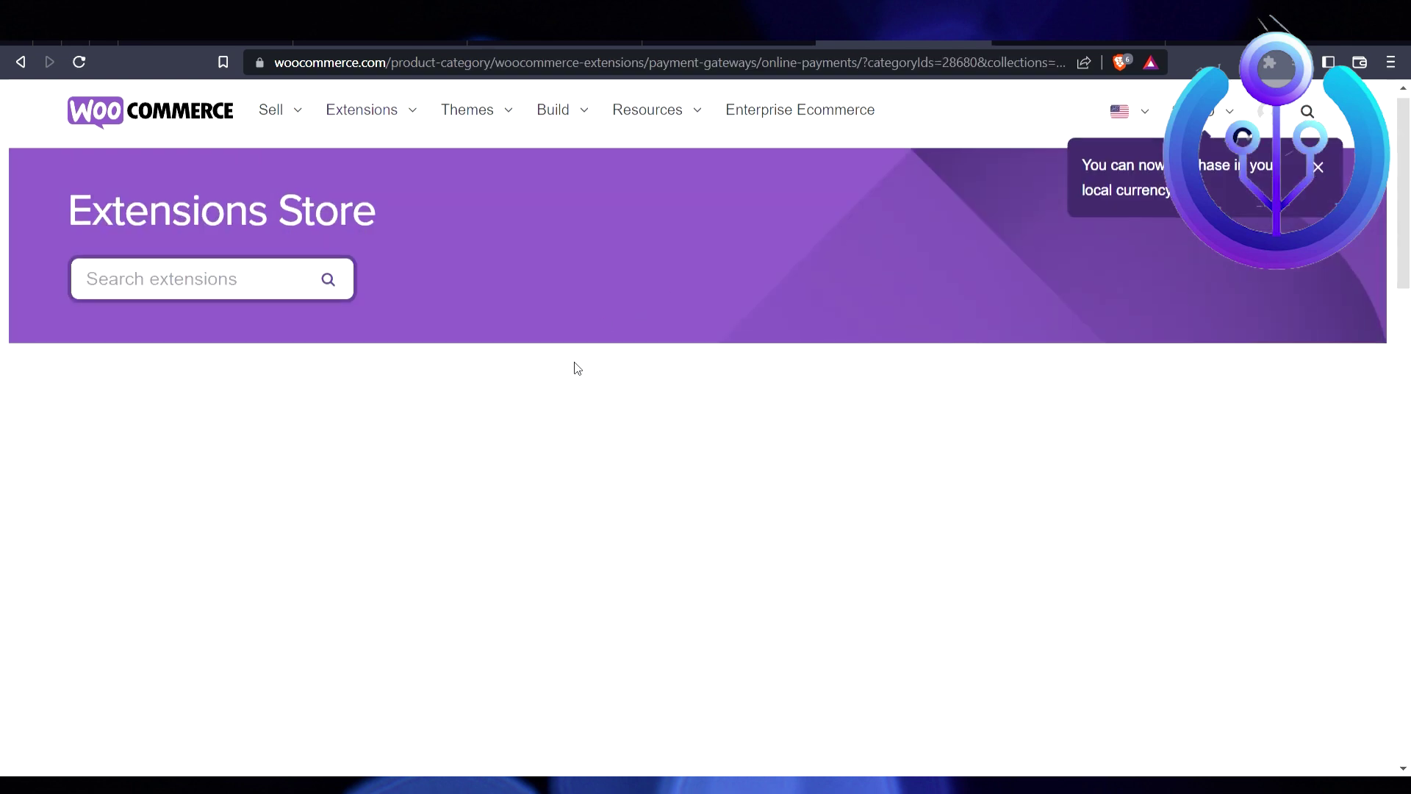
{"action": "scroll", "coordinate": [628, 412], "scroll_direction": "down", "scroll_amount": 2}
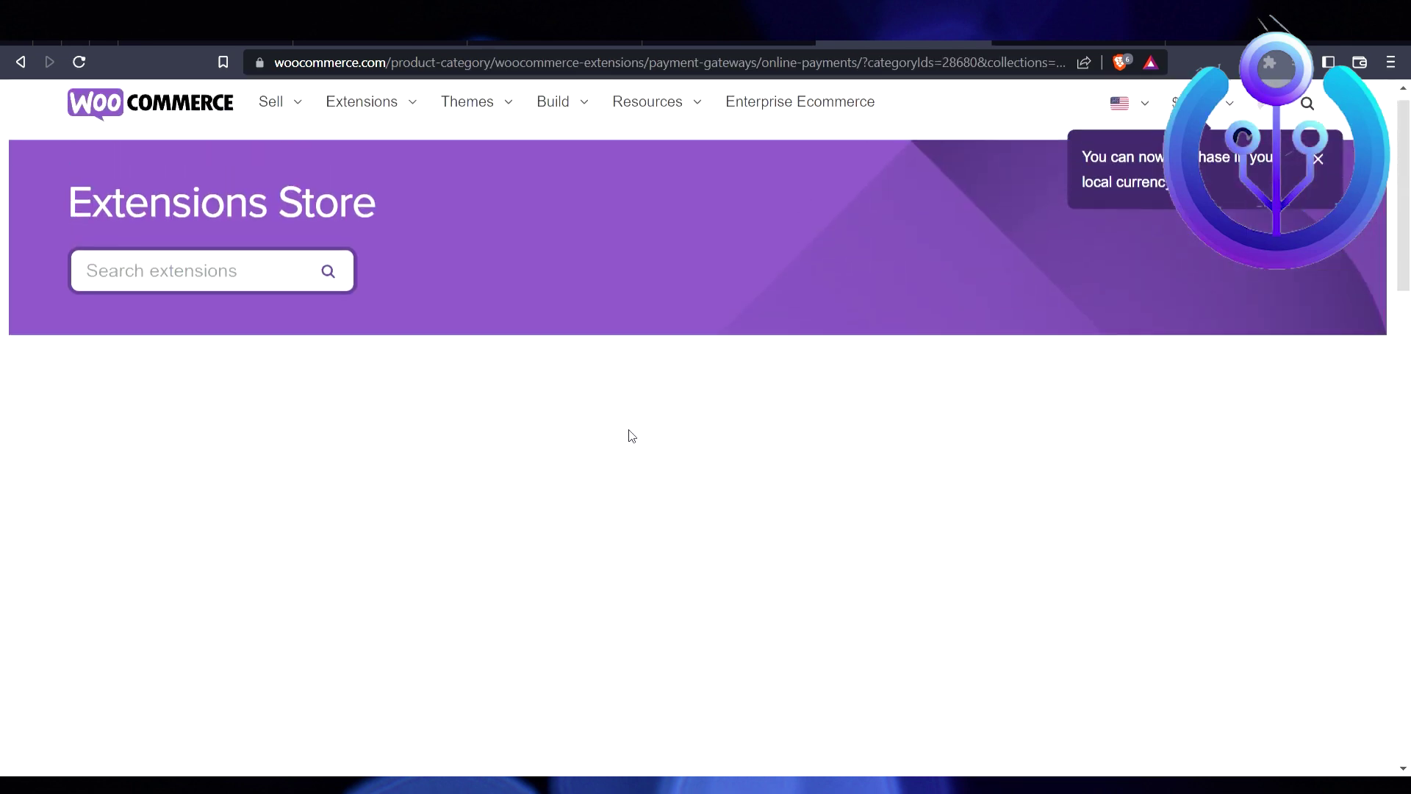
{"action": "scroll", "coordinate": [693, 493], "scroll_direction": "down", "scroll_amount": 4}
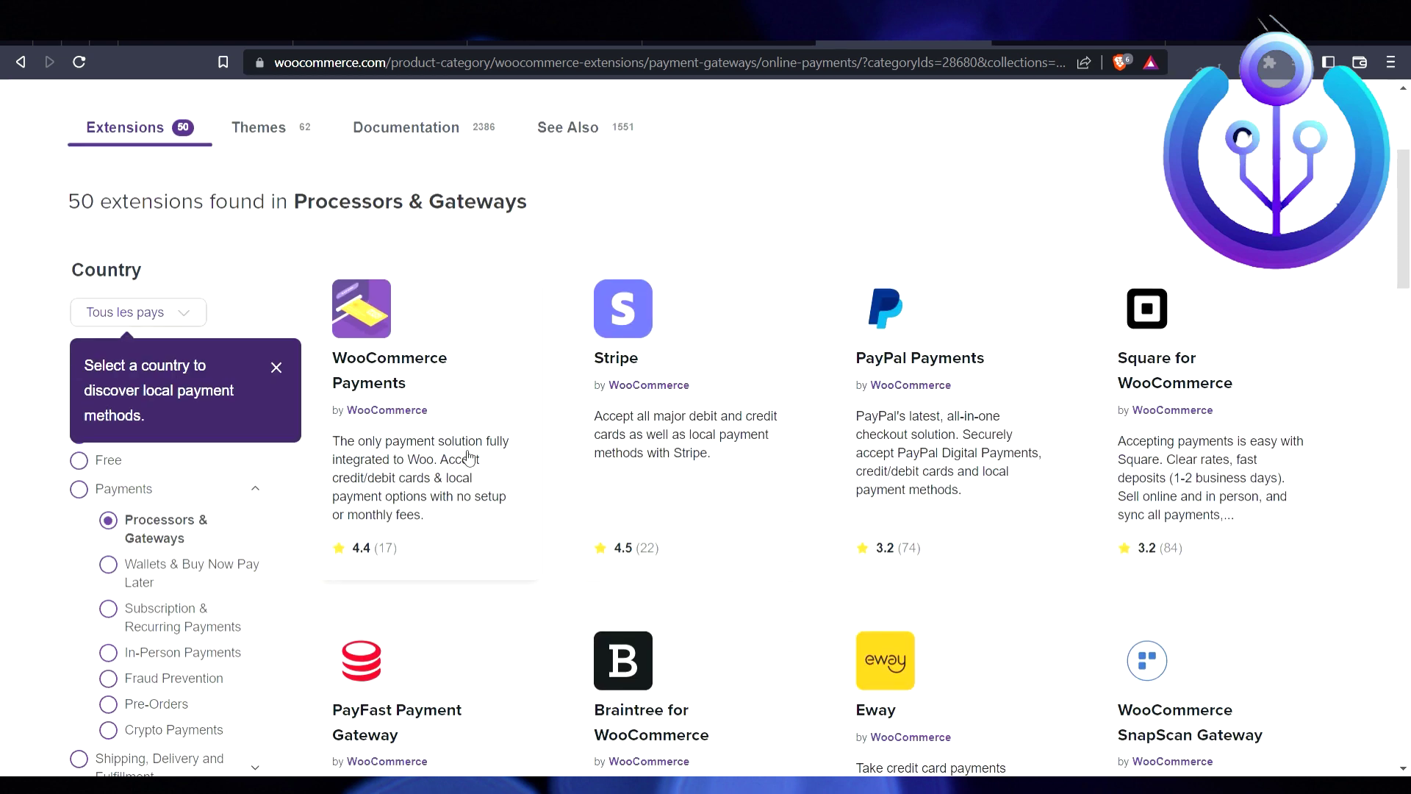
{"action": "left_click", "coordinate": [699, 479]}
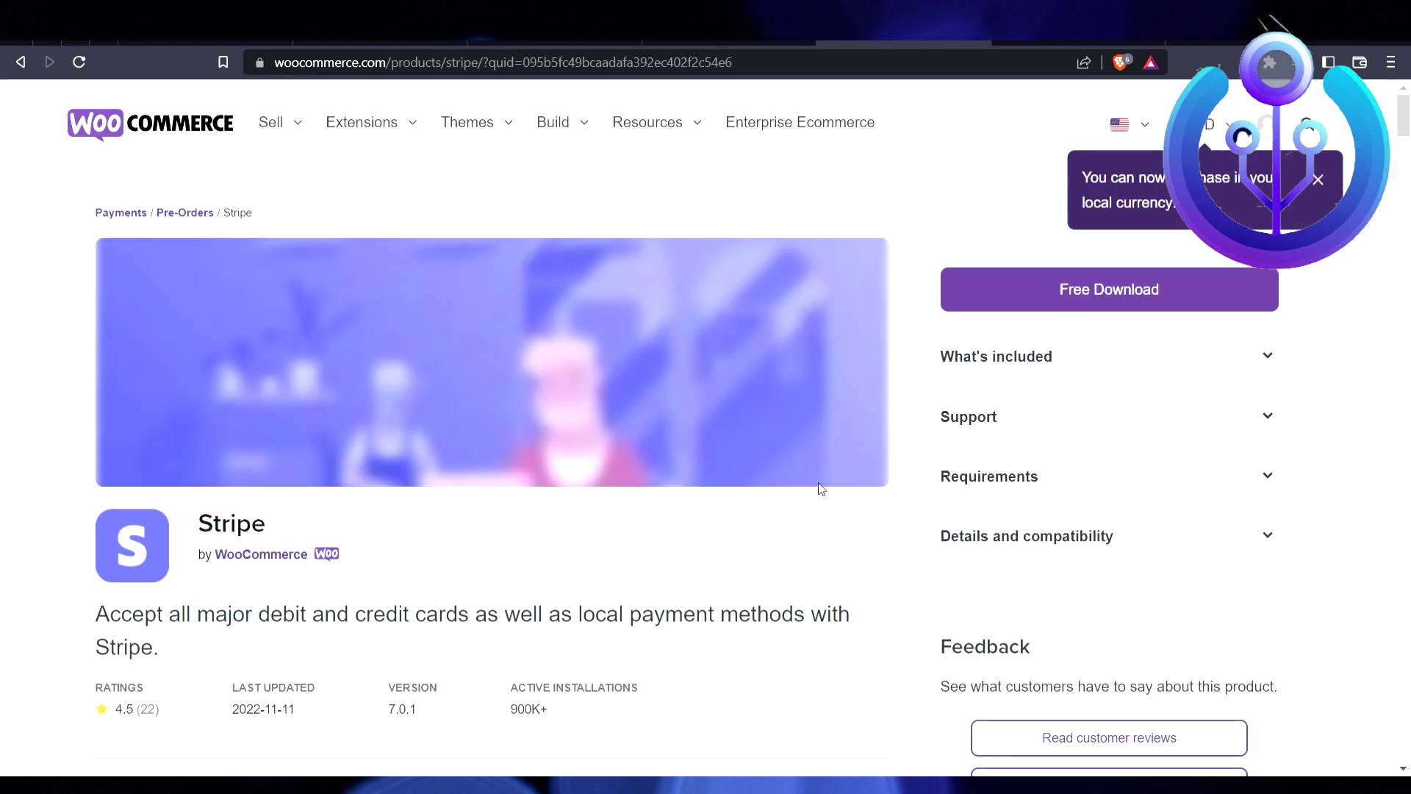
- Add the free Stripe extension to the cart, start checkout, and return to the zzyz editor
{"action": "left_click", "coordinate": [1075, 302]}
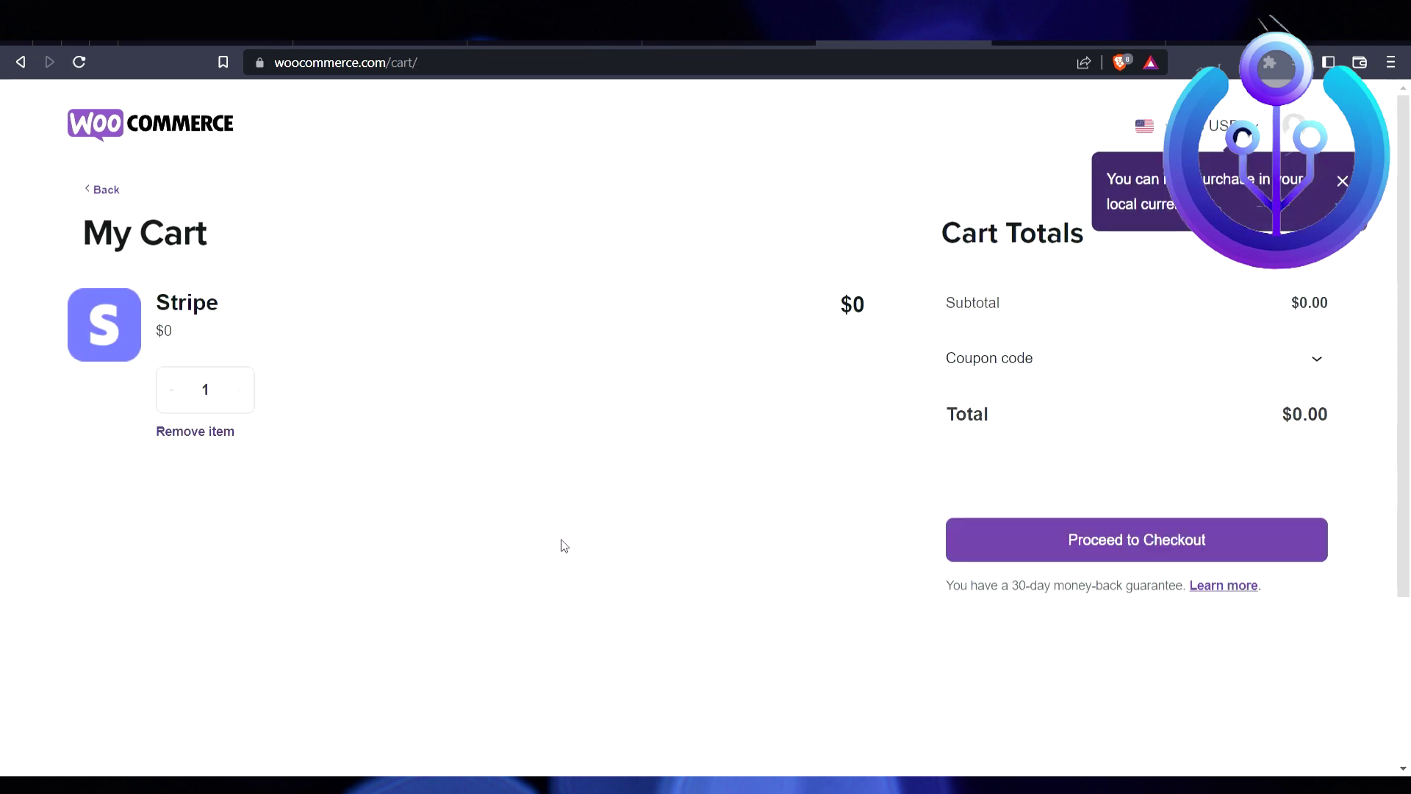
{"action": "left_click", "coordinate": [1070, 539]}
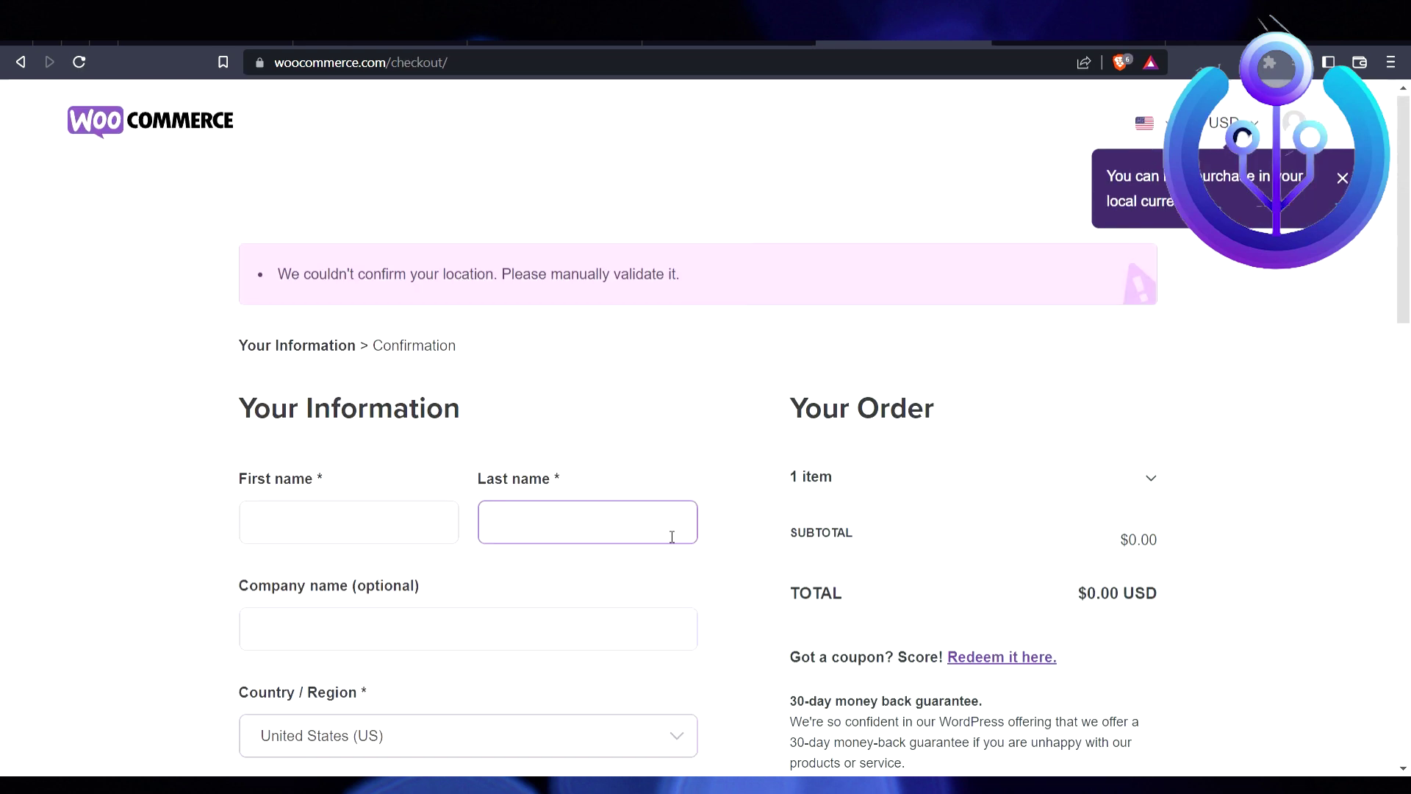
{"action": "left_click", "coordinate": [731, 44]}
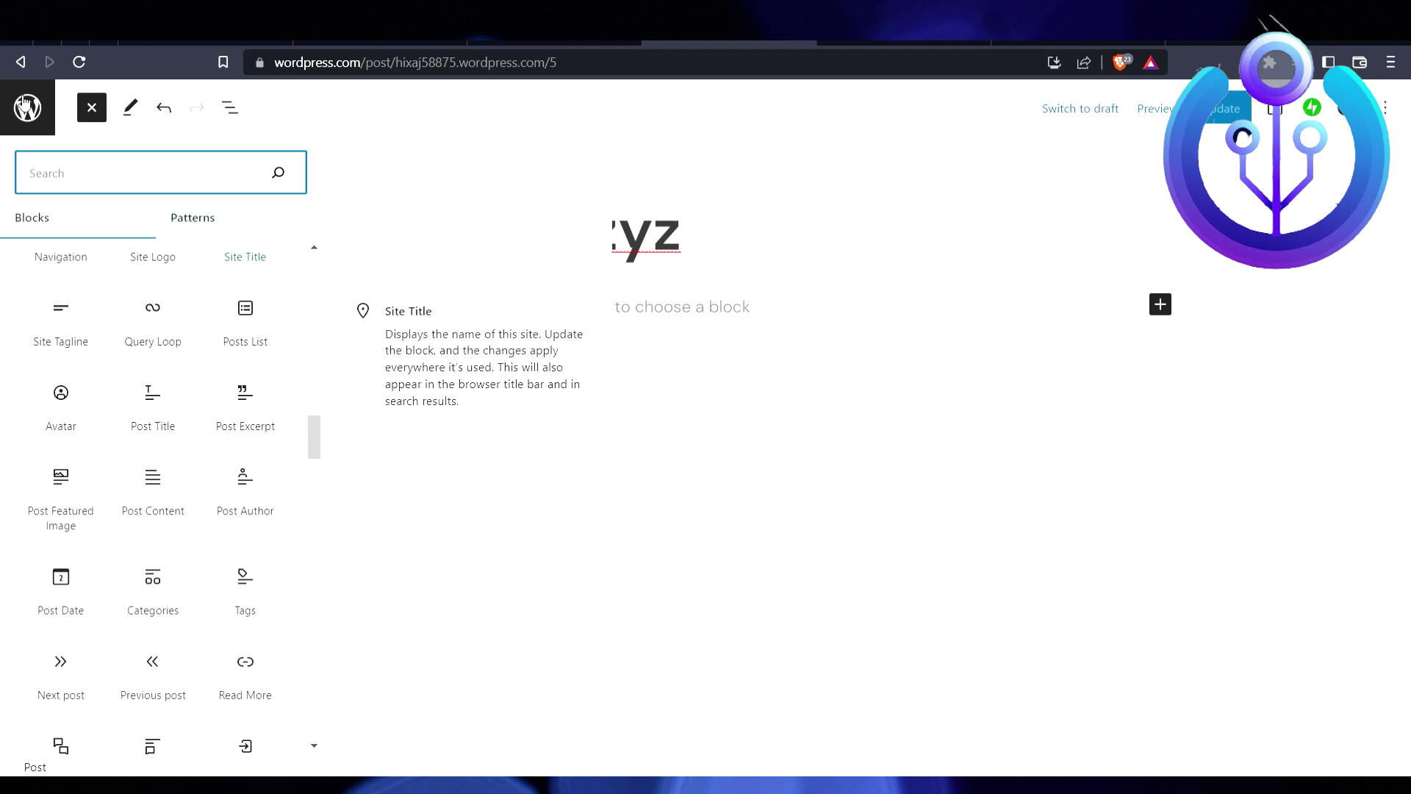
{"action": "scroll", "coordinate": [174, 596], "scroll_direction": "down", "scroll_amount": 5}
{"action": "scroll", "coordinate": [195, 622], "scroll_direction": "down", "scroll_amount": 2}
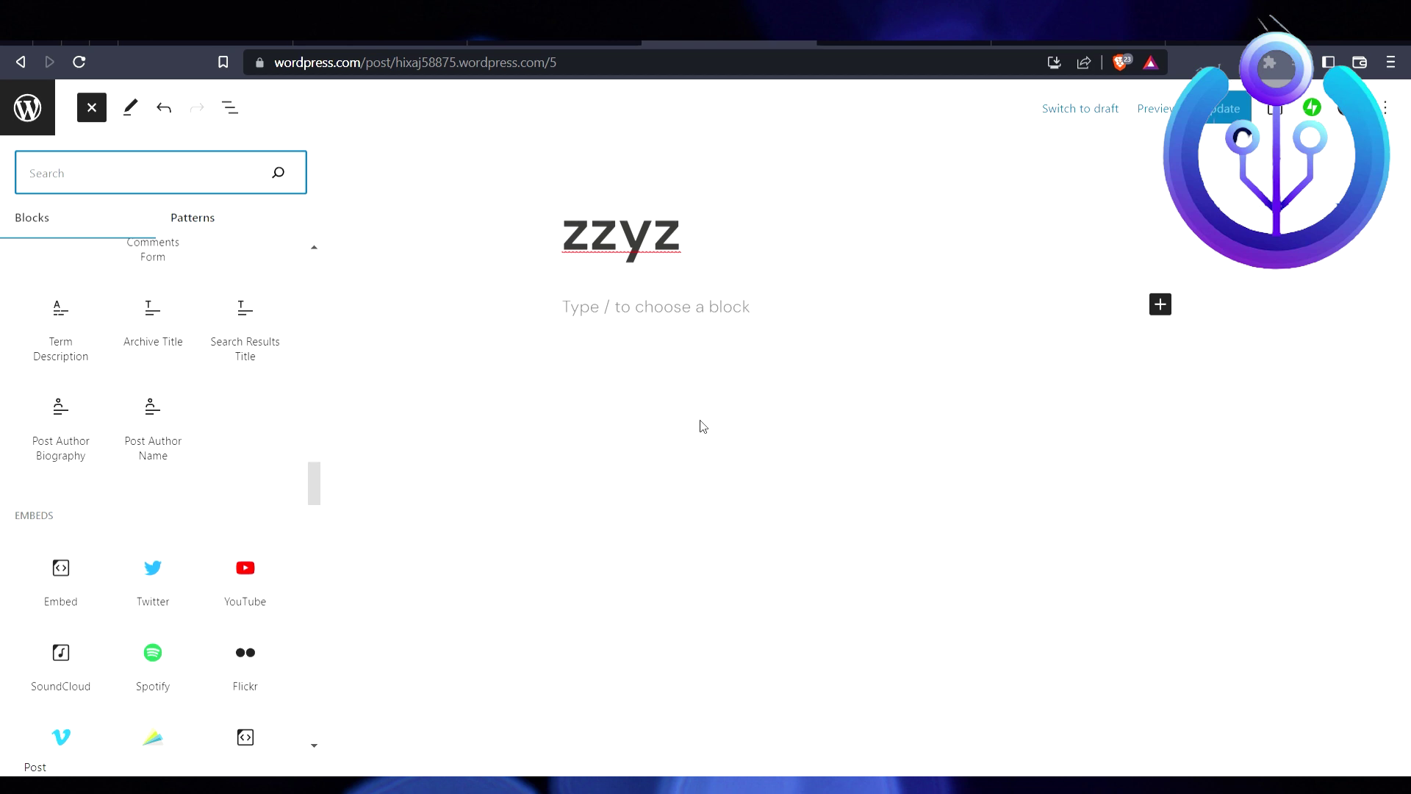